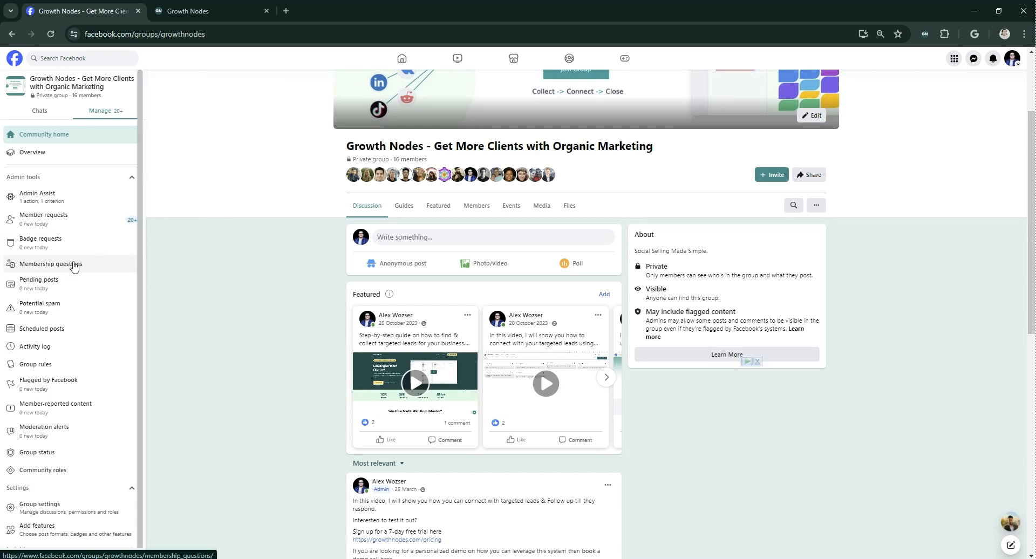
- Open the group's membership questions and delete the question "What stage of your business are you at?"
{"action": "left_click", "coordinate": [74, 264]}
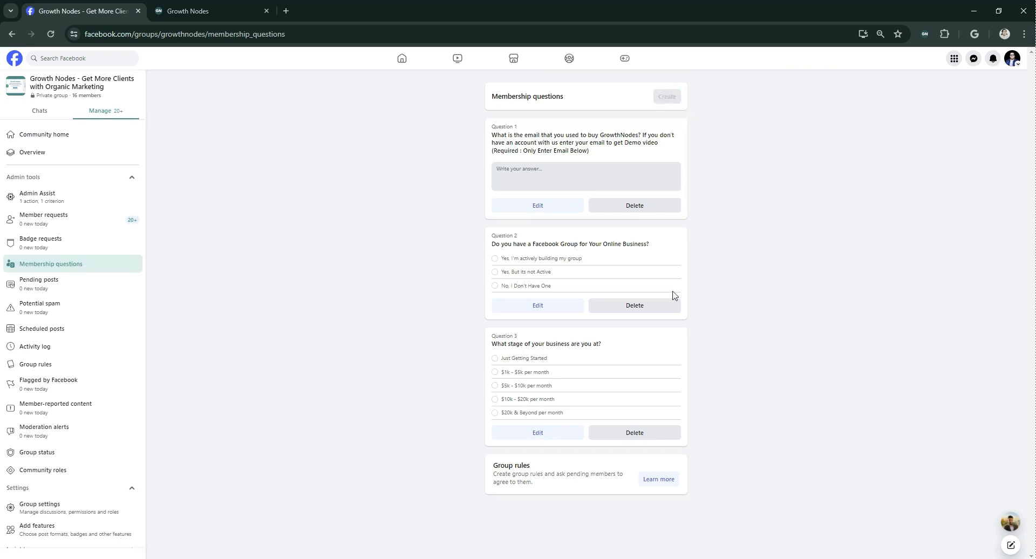
{"action": "left_click", "coordinate": [659, 437]}
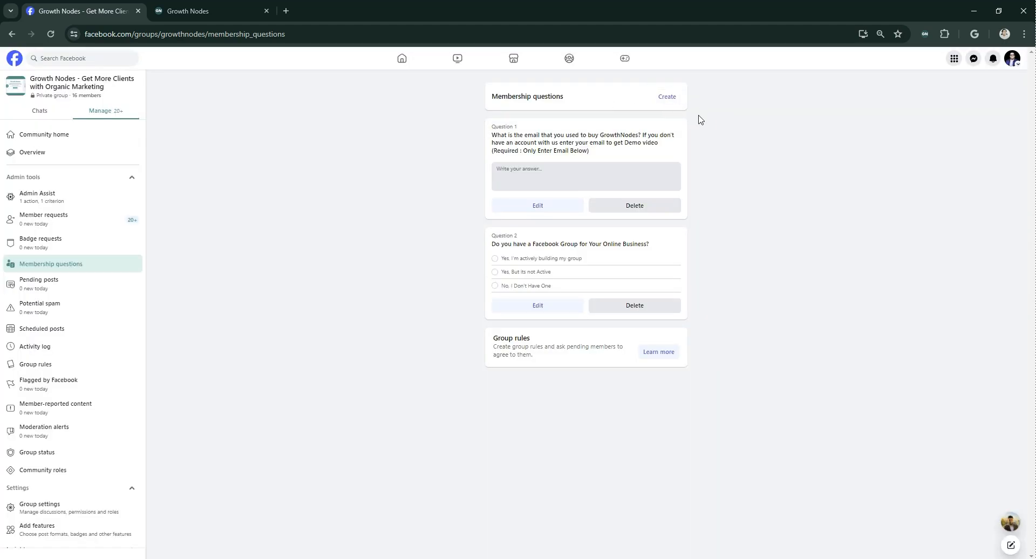
- Create a membership question reading "Yes" with the Written answer type and save it
{"action": "left_click", "coordinate": [667, 97]}
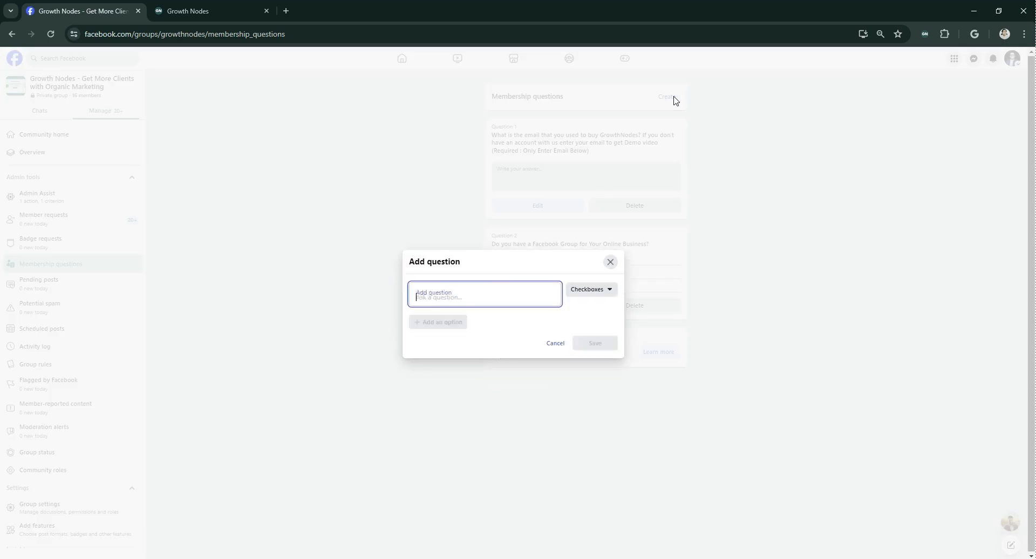
{"action": "type", "text": "Yes"}
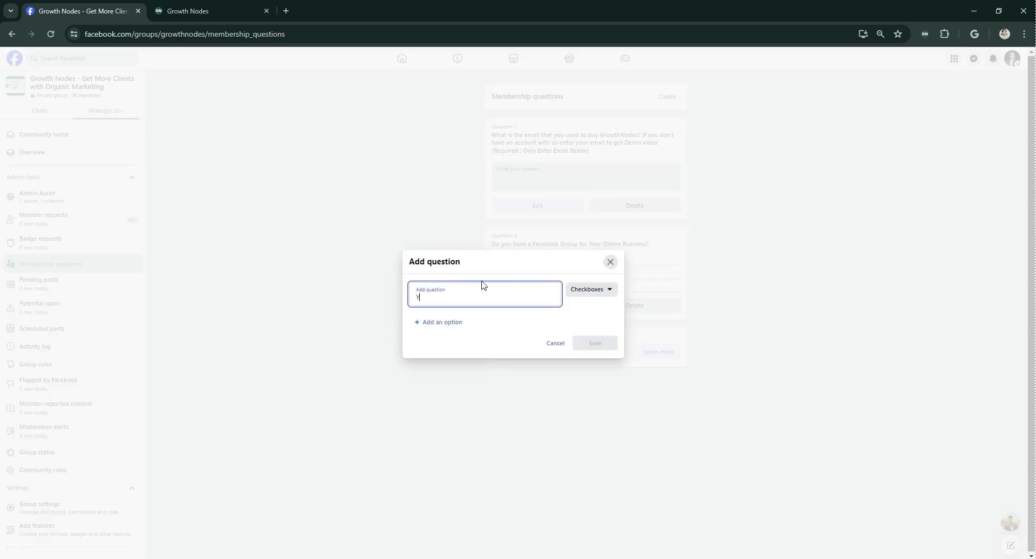
{"action": "left_click", "coordinate": [580, 293]}
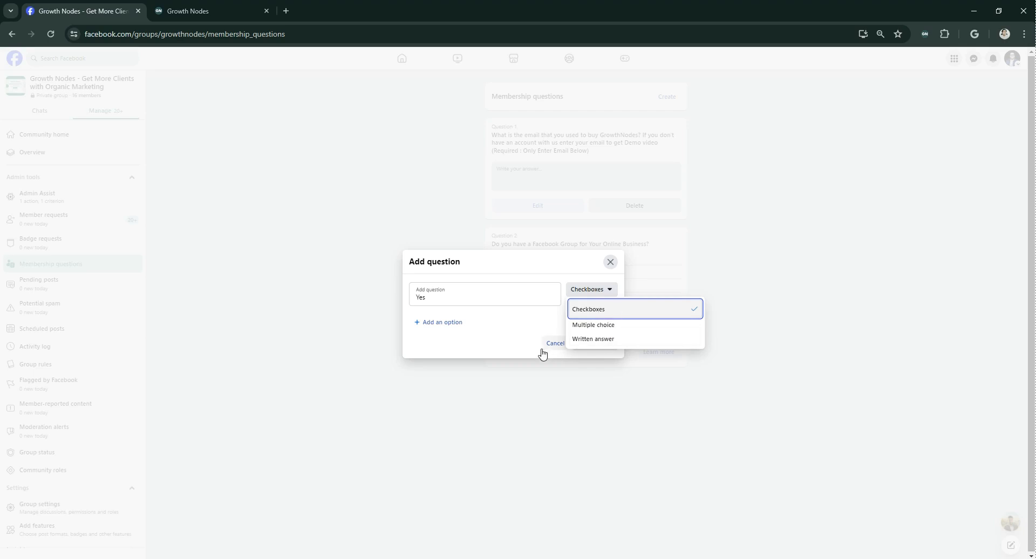
{"action": "left_click", "coordinate": [446, 337]}
{"action": "left_click", "coordinate": [442, 322]}
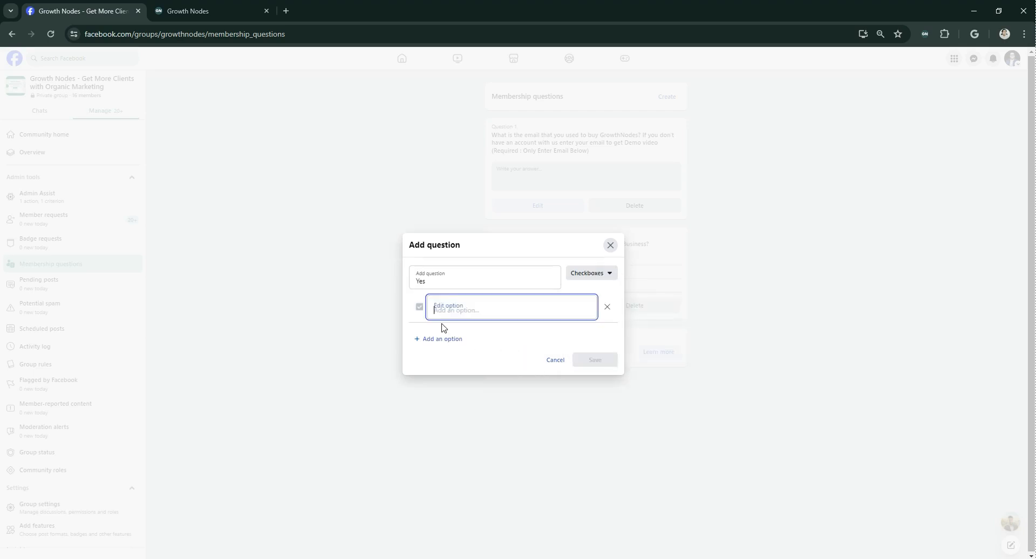
{"action": "left_click", "coordinate": [608, 276]}
{"action": "left_click", "coordinate": [599, 293]}
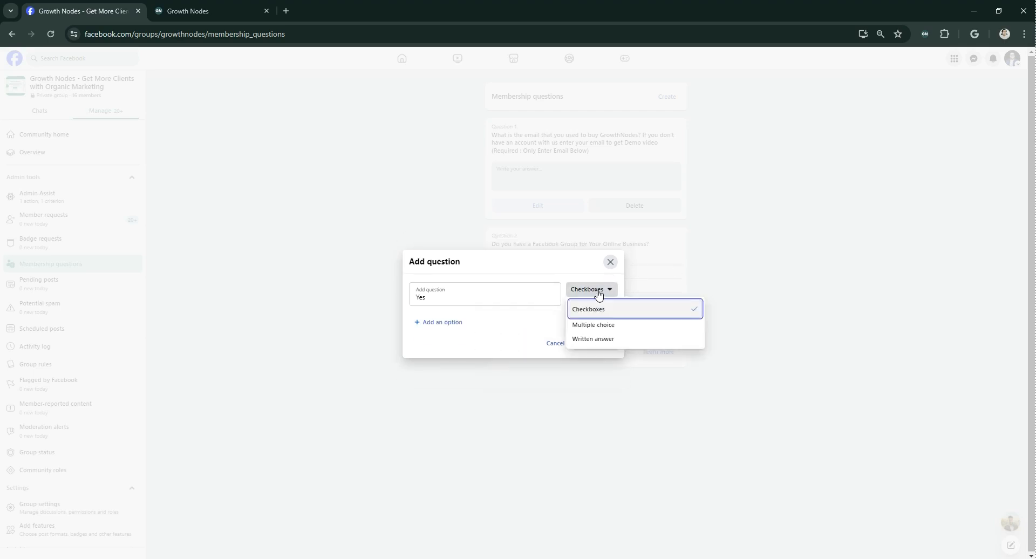
{"action": "left_click", "coordinate": [604, 345]}
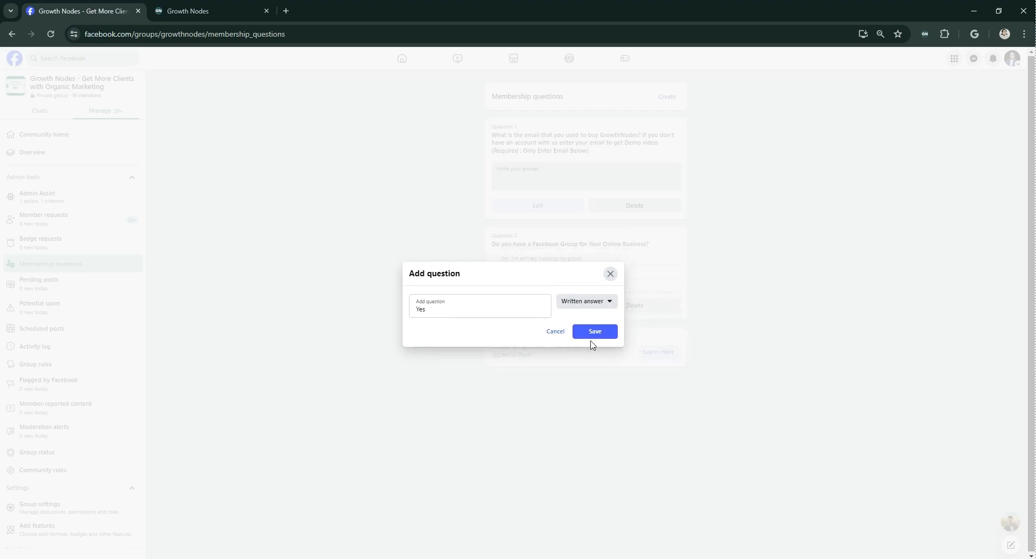
{"action": "left_click", "coordinate": [594, 335]}
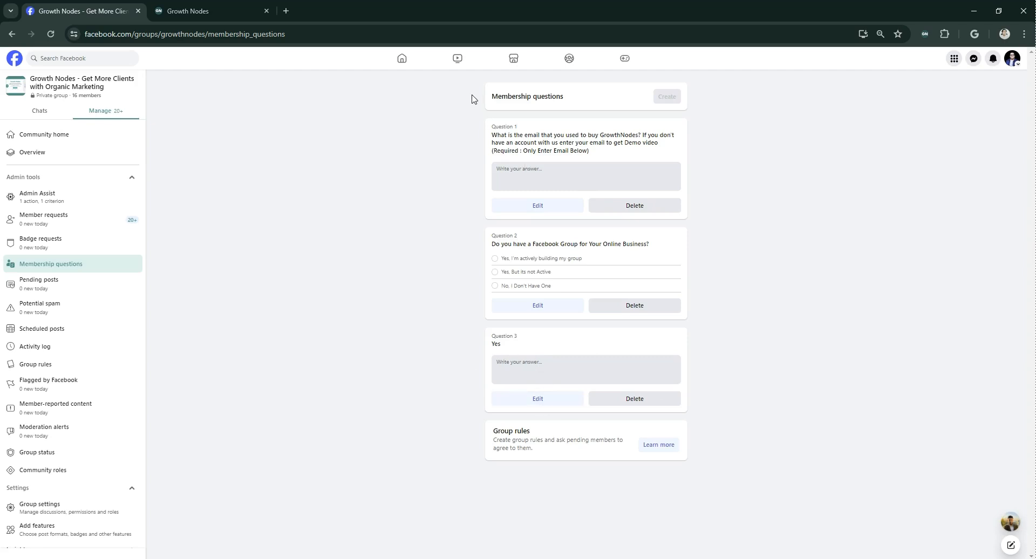
- Review the group's membership questions, focusing on the email question and the Facebook Group question
{"action": "left_click_drag", "start_coordinate": [488, 92], "coordinate": [739, 453]}
{"action": "left_click", "coordinate": [782, 430]}
{"action": "triple_click", "coordinate": [591, 143]}
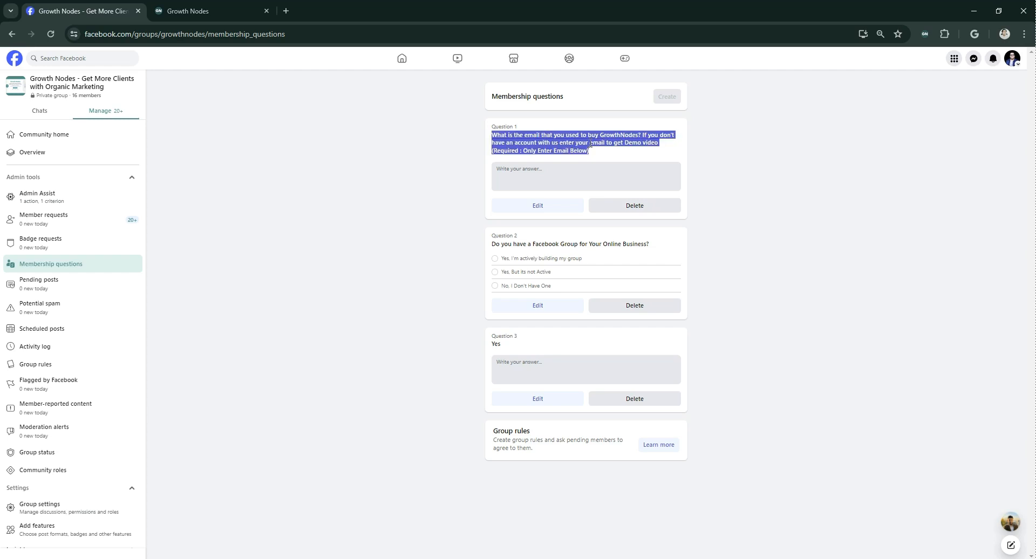
{"action": "left_click", "coordinate": [396, 260]}
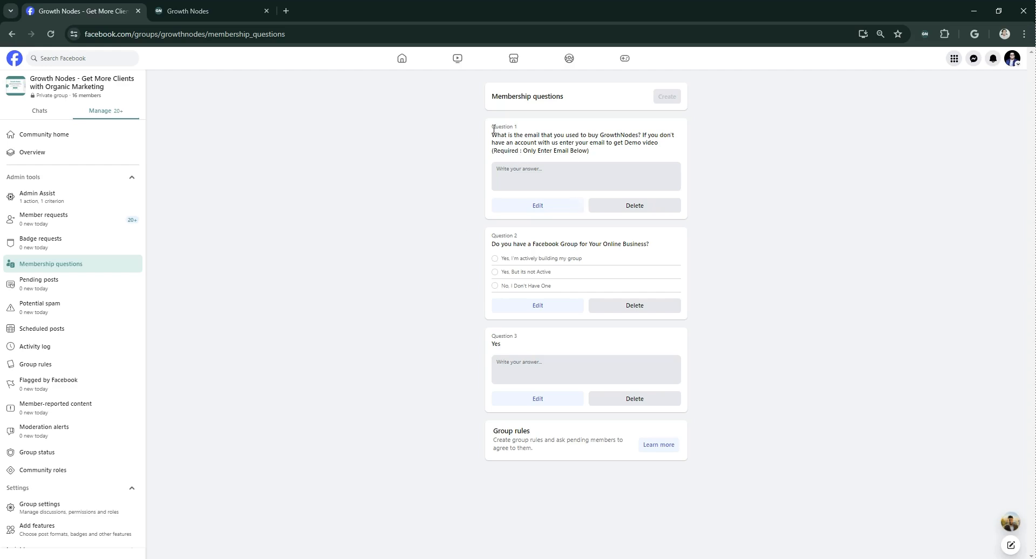
{"action": "left_click_drag", "start_coordinate": [494, 129], "coordinate": [619, 163]}
{"action": "left_click_drag", "start_coordinate": [492, 241], "coordinate": [675, 249]}
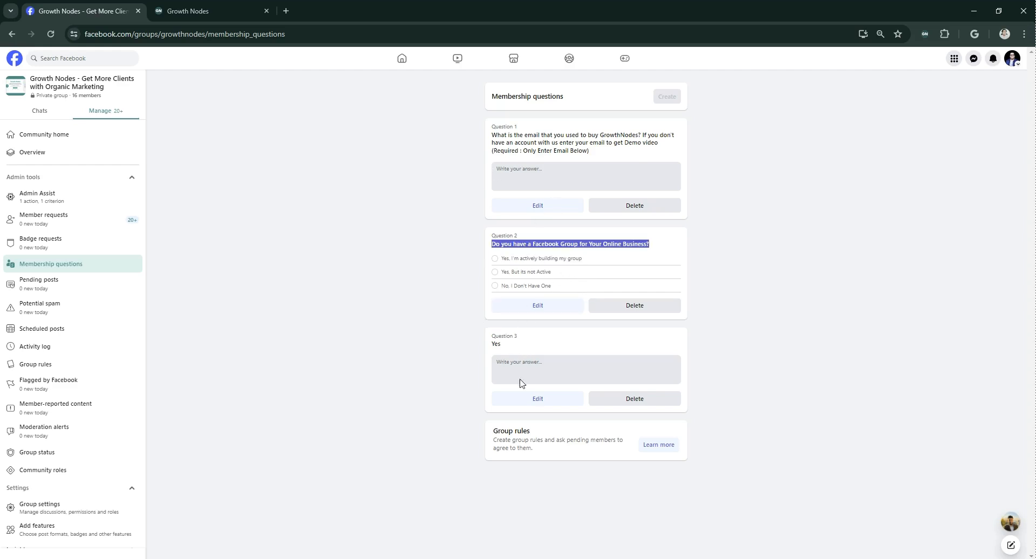
- Change the third membership question's text to "Enter Your Number" and save it
{"action": "left_click", "coordinate": [541, 399]}
{"action": "key", "text": "ctrl+a"}
{"action": "type", "text": "Enter Your"}
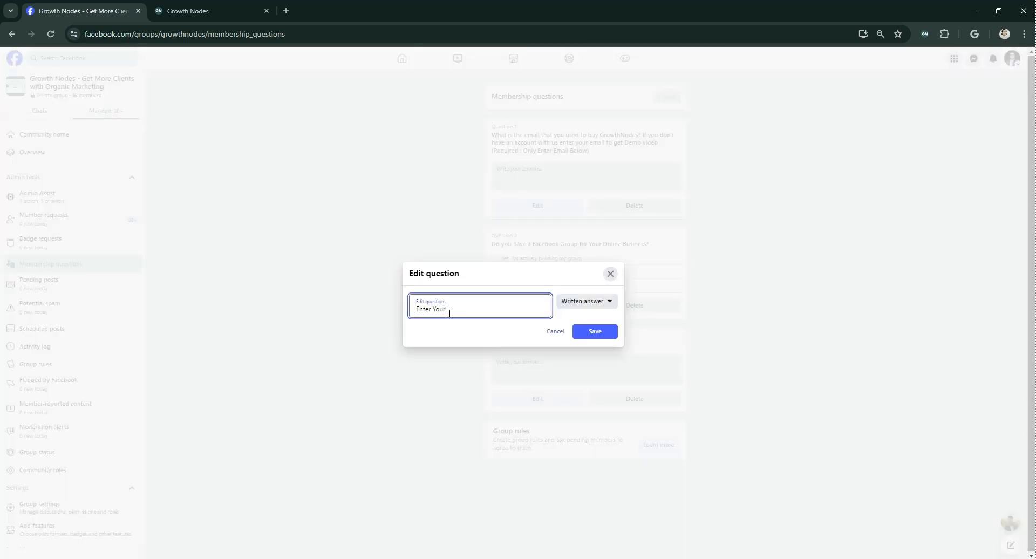
{"action": "type", "text": " Number"}
{"action": "left_click", "coordinate": [600, 333]}
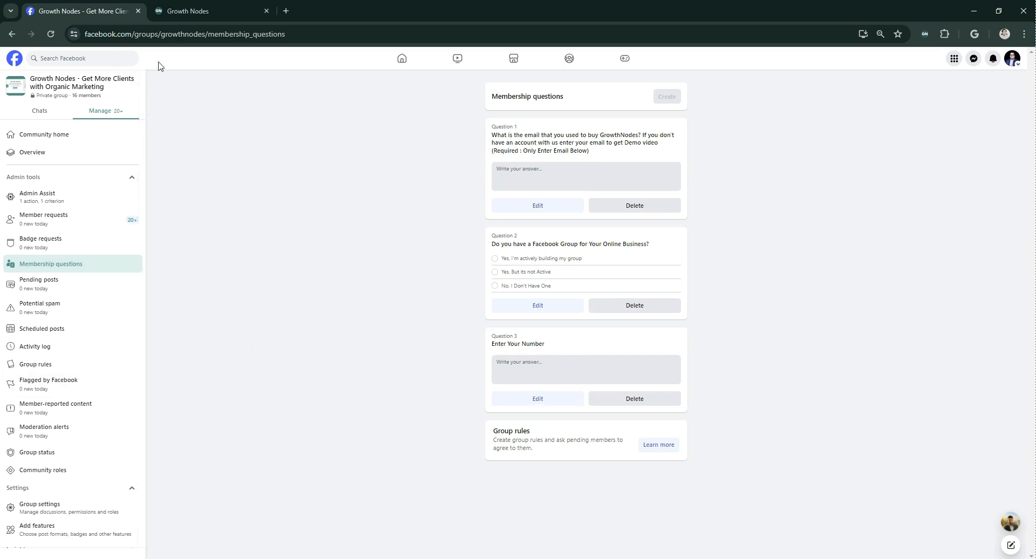
{"action": "left_click_drag", "start_coordinate": [208, 34], "coordinate": [29, 45]}
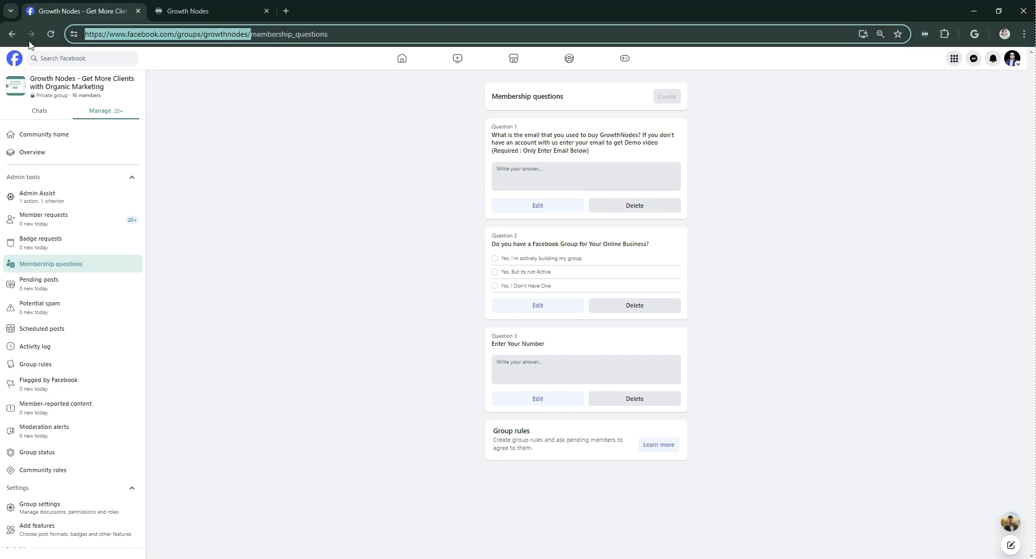
{"action": "left_click", "coordinate": [190, 56]}
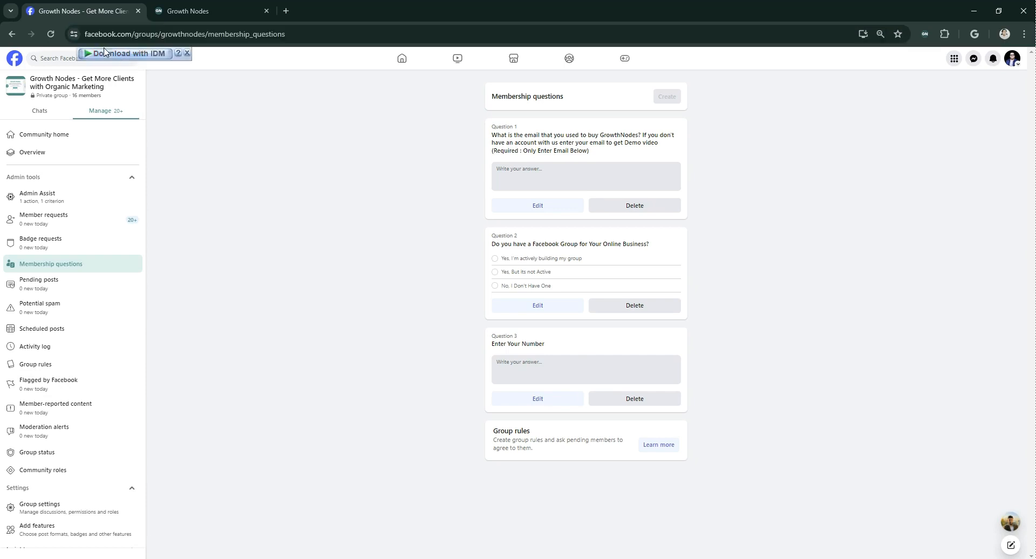
{"action": "double_click", "coordinate": [146, 34]}
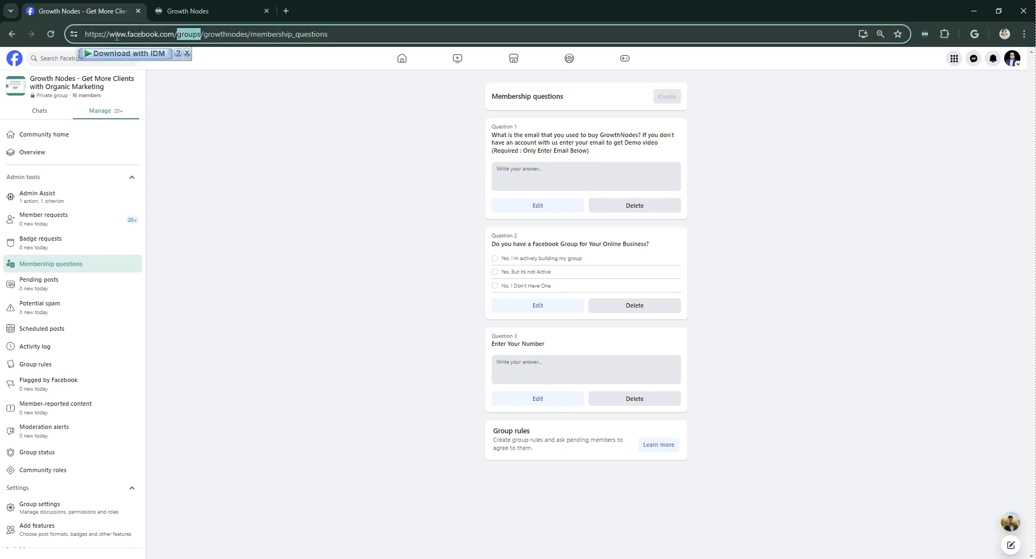
{"action": "left_click", "coordinate": [189, 35]}
{"action": "mouse_move", "coordinate": [206, 39]}
{"action": "left_mouse_down"}
{"action": "mouse_move", "coordinate": [249, 41]}
{"action": "mouse_move", "coordinate": [207, 41]}
{"action": "left_mouse_up"}
{"action": "left_click", "coordinate": [250, 42]}
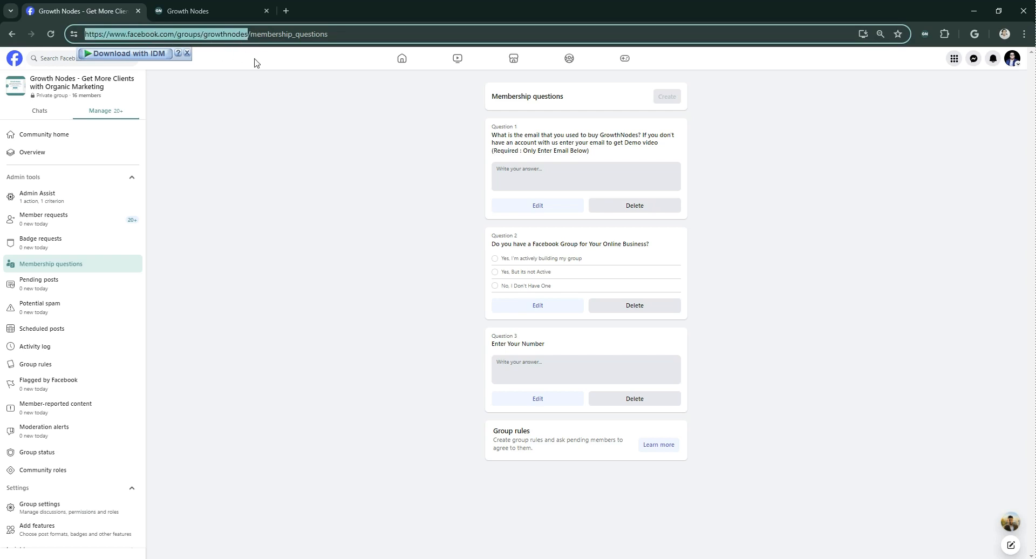
- Examine the group settings for the web address, who can join, who can approve member requests and who is pre-approved
{"action": "left_click", "coordinate": [82, 509]}
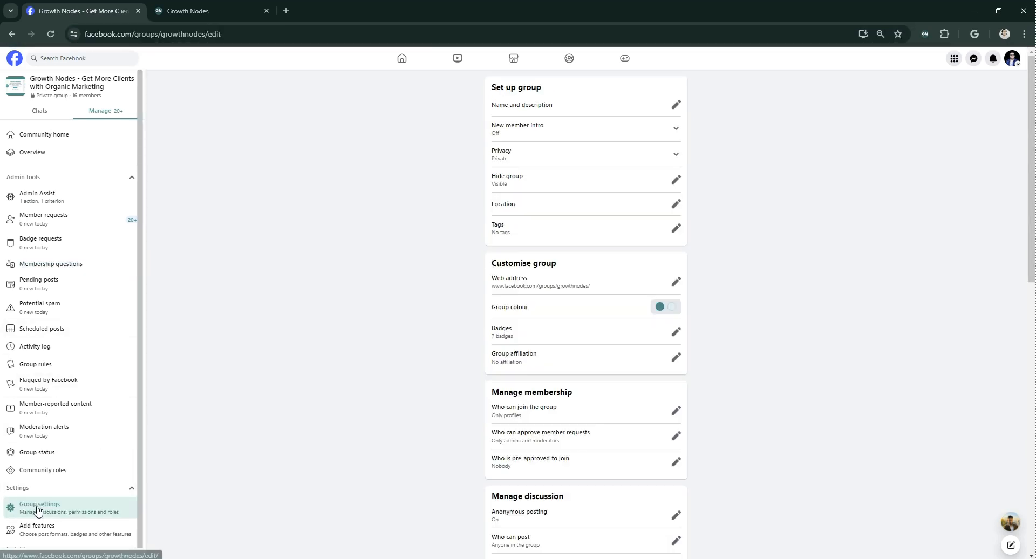
{"action": "triple_click", "coordinate": [534, 278]}
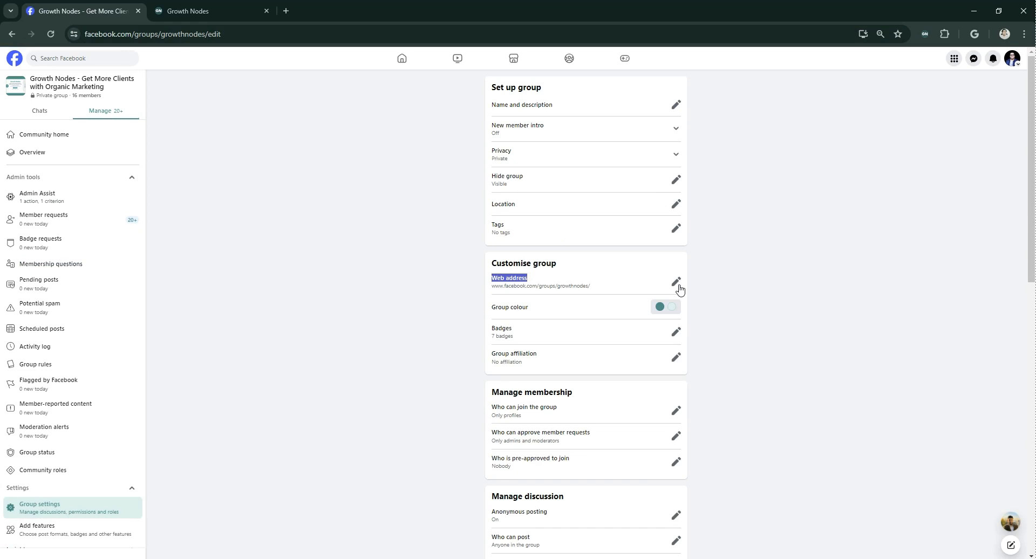
{"action": "left_click", "coordinate": [380, 203]}
{"action": "scroll", "coordinate": [379, 203], "scroll_direction": "down", "scroll_amount": 3}
{"action": "left_click_drag", "start_coordinate": [492, 227], "coordinate": [594, 321]}
{"action": "left_click", "coordinate": [453, 277]}
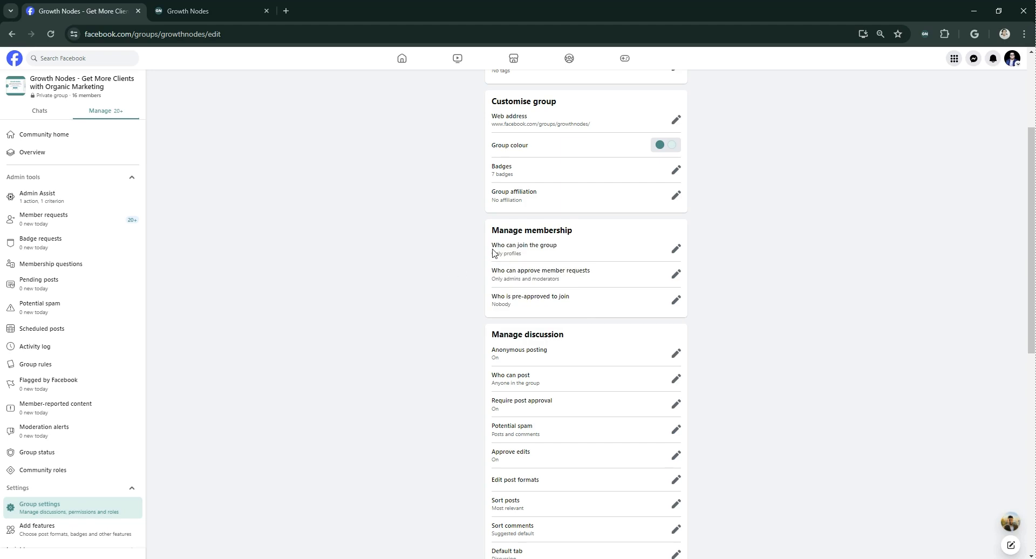
{"action": "left_click_drag", "start_coordinate": [530, 263], "coordinate": [609, 280]}
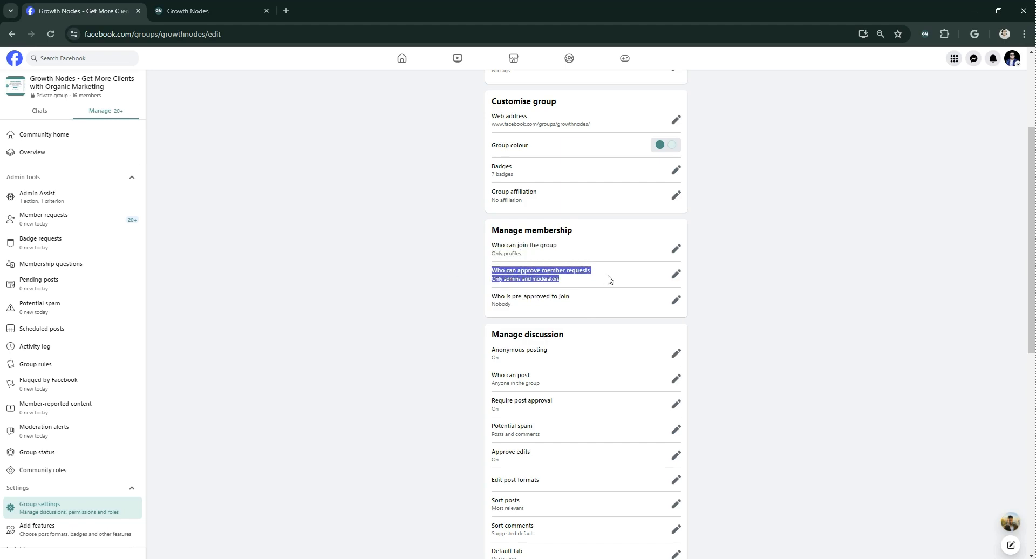
{"action": "left_click", "coordinate": [547, 282]}
{"action": "left_click_drag", "start_coordinate": [492, 297], "coordinate": [518, 306]}
{"action": "double_click", "coordinate": [447, 307]}
- Copy the group's base URL, then open the Group Manager in the Growth Nodes dashboard
{"action": "left_click", "coordinate": [210, 34]}
{"action": "left_click_drag", "start_coordinate": [210, 34], "coordinate": [85, 34]}
{"action": "key", "text": "ctrl+c"}
{"action": "left_click", "coordinate": [924, 34]}
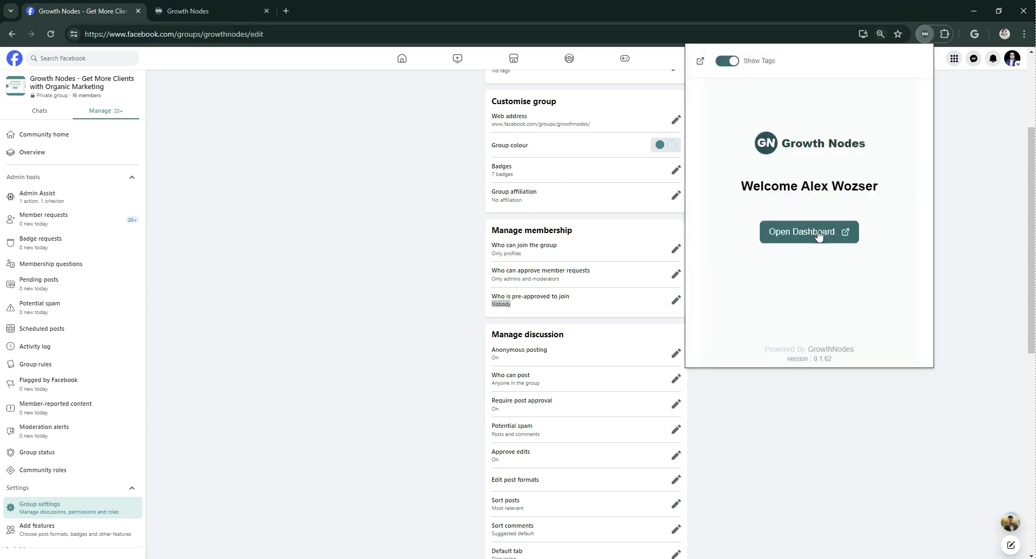
{"action": "left_click", "coordinate": [819, 236]}
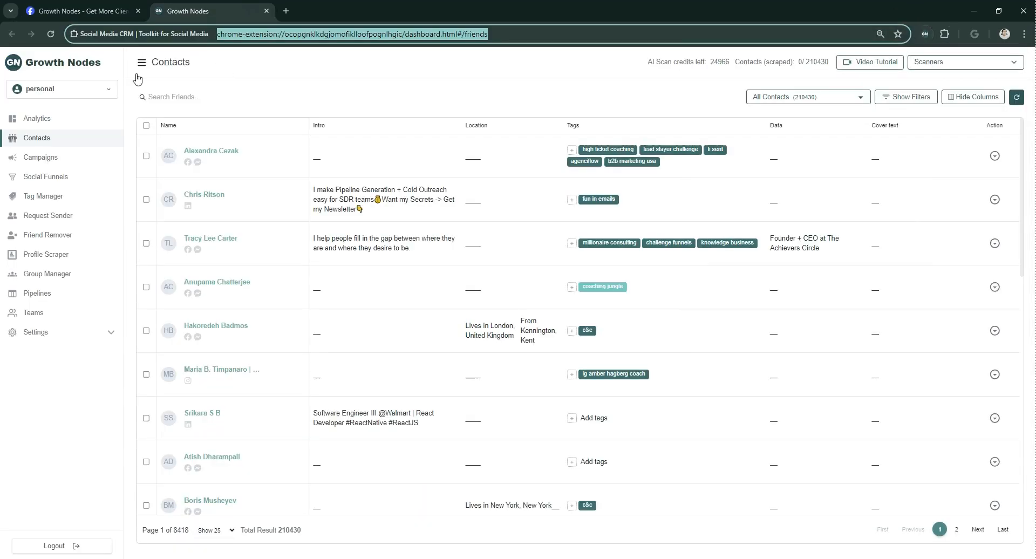
{"action": "left_click", "coordinate": [67, 278]}
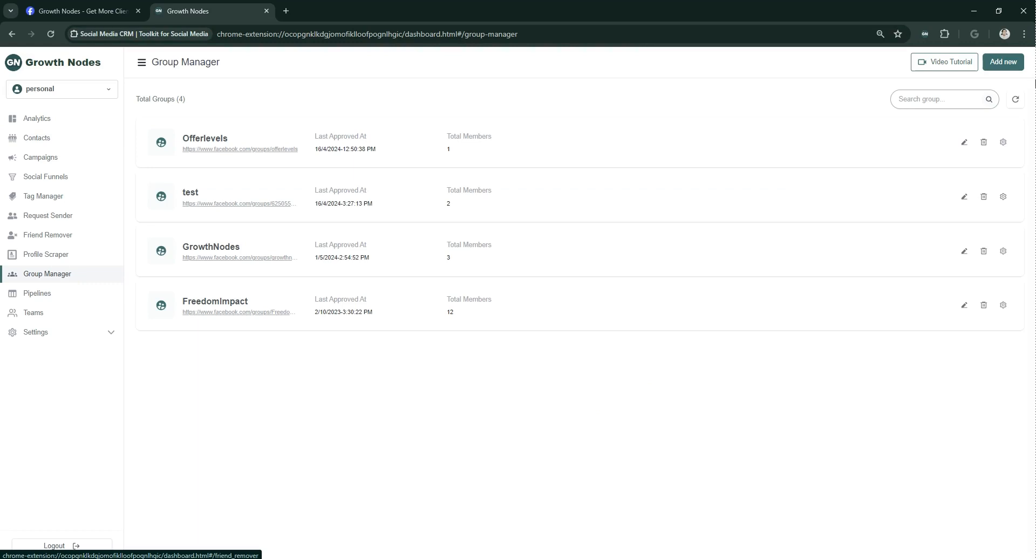
{"action": "left_click", "coordinate": [1004, 63]}
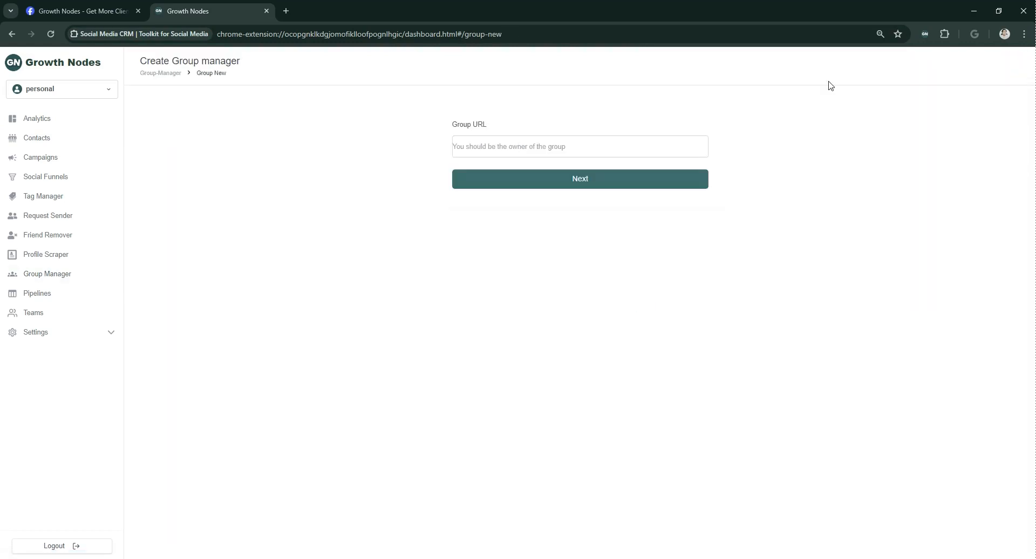
{"action": "left_click", "coordinate": [512, 141]}
{"action": "key", "text": "ctrl+v"}
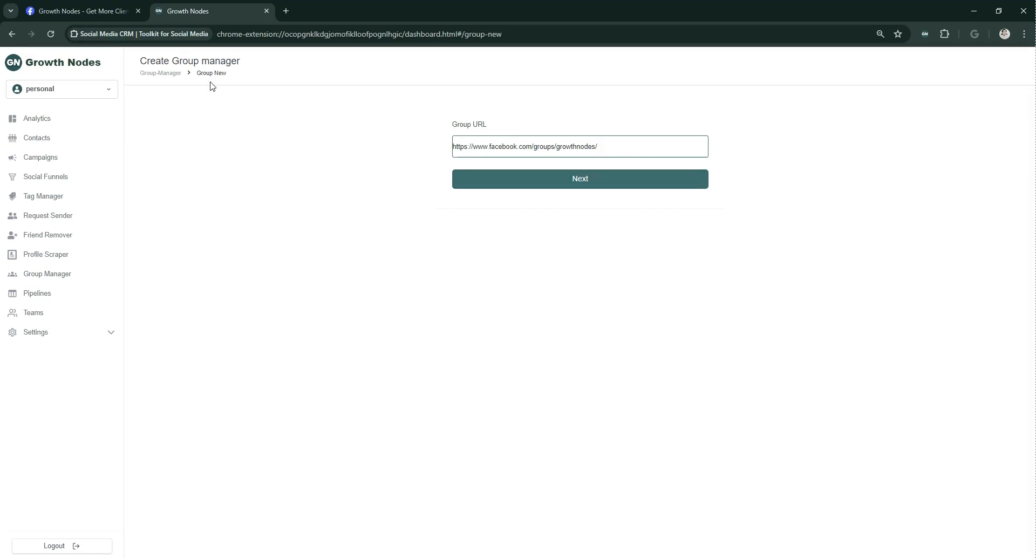
{"action": "double_click", "coordinate": [173, 75]}
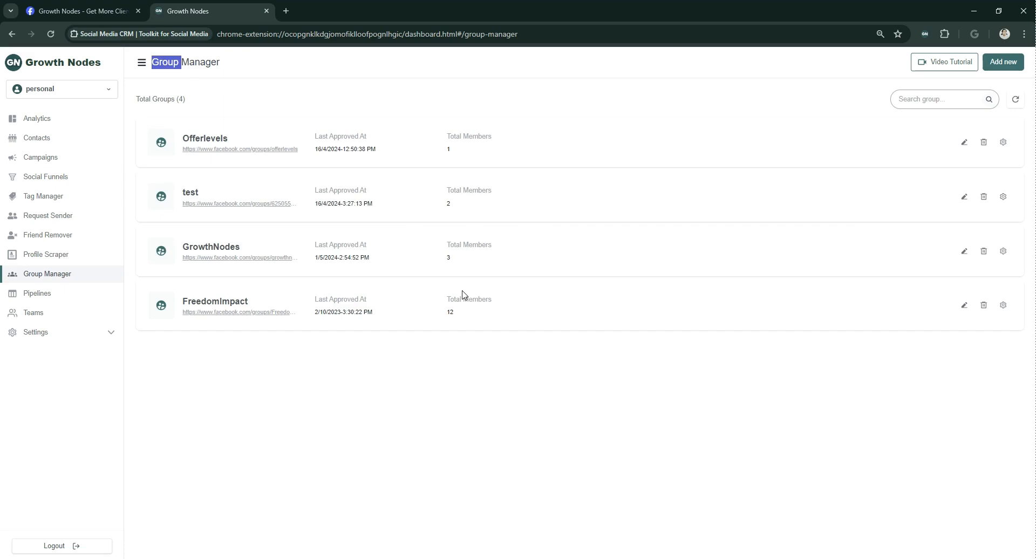
- Open the GrowthNodes group for editing and examine its title, user tags, welcome message, welcome post mention and webhook URL
{"action": "left_click", "coordinate": [964, 252]}
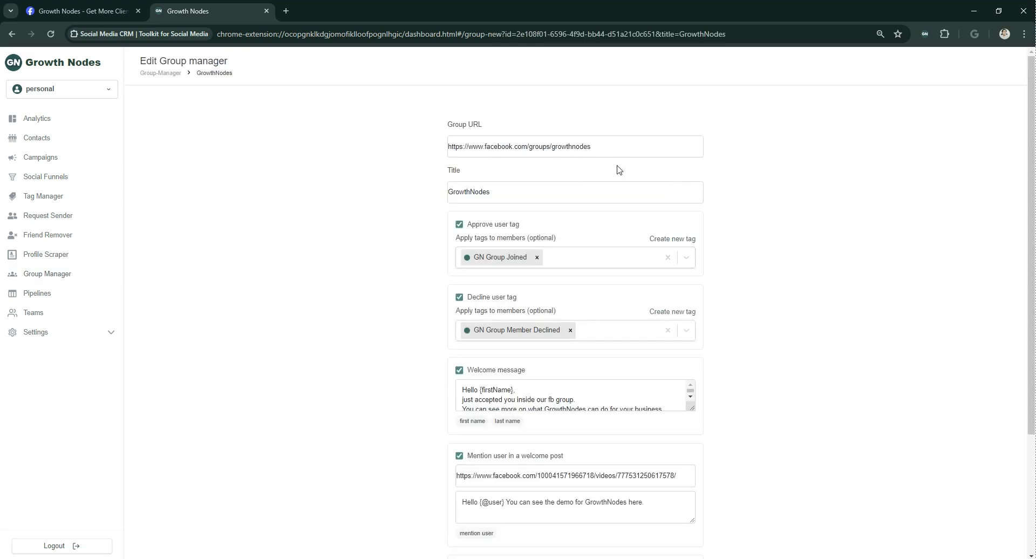
{"action": "scroll", "coordinate": [583, 217], "scroll_direction": "down", "scroll_amount": 3}
{"action": "scroll", "coordinate": [587, 217], "scroll_direction": "up", "scroll_amount": 3}
{"action": "left_click_drag", "start_coordinate": [542, 193], "coordinate": [348, 189]}
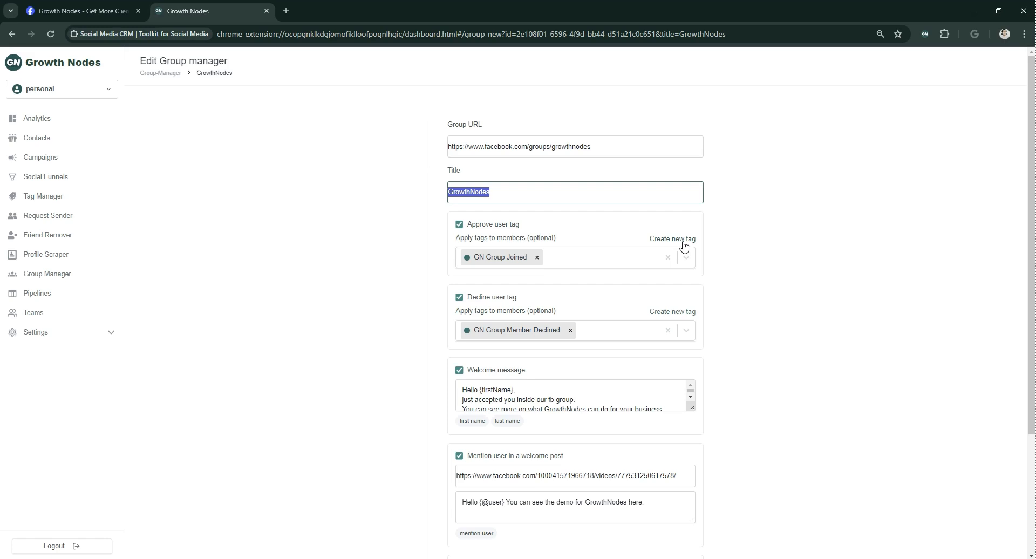
{"action": "scroll", "coordinate": [496, 326], "scroll_direction": "down", "scroll_amount": 1}
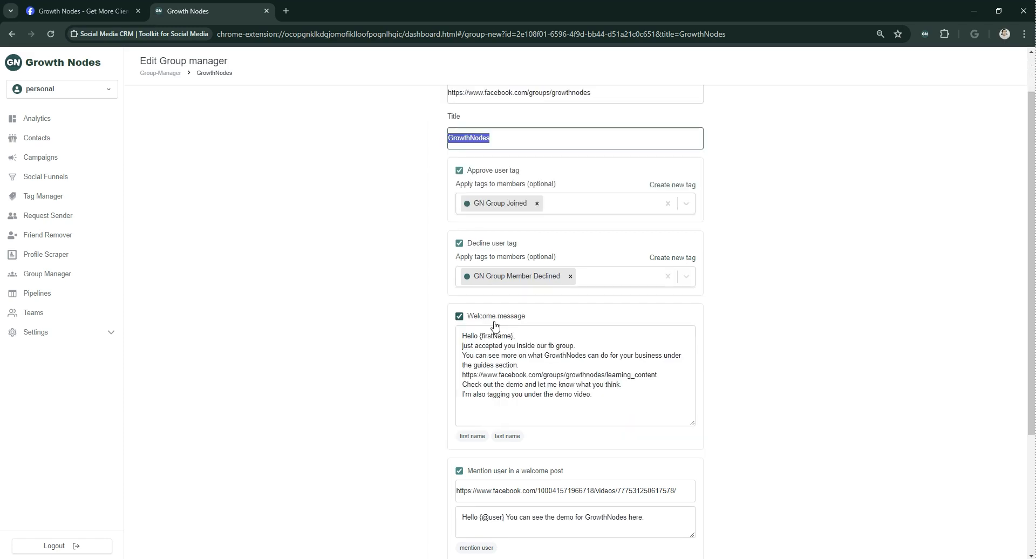
{"action": "left_click", "coordinate": [502, 336]}
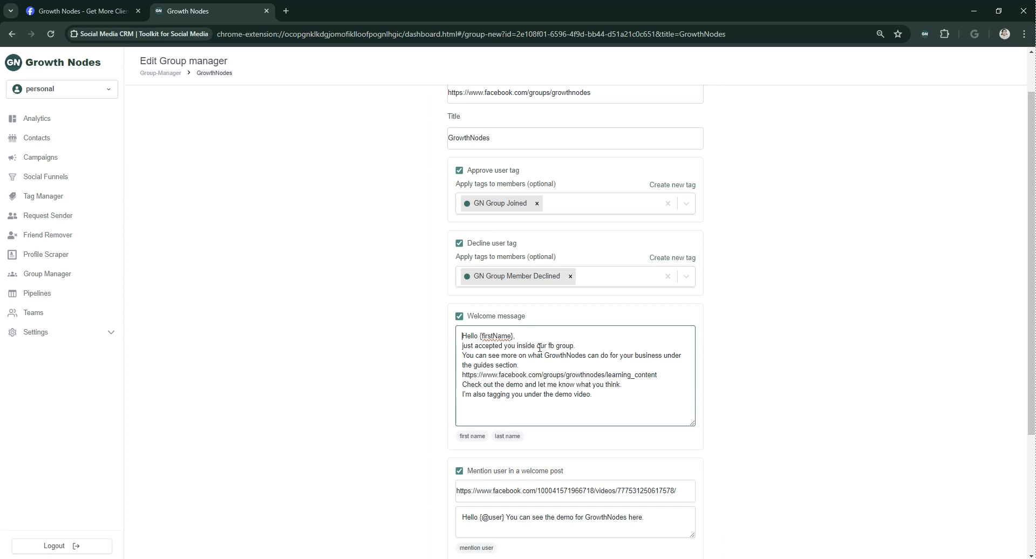
{"action": "scroll", "coordinate": [592, 407], "scroll_direction": "down", "scroll_amount": 3}
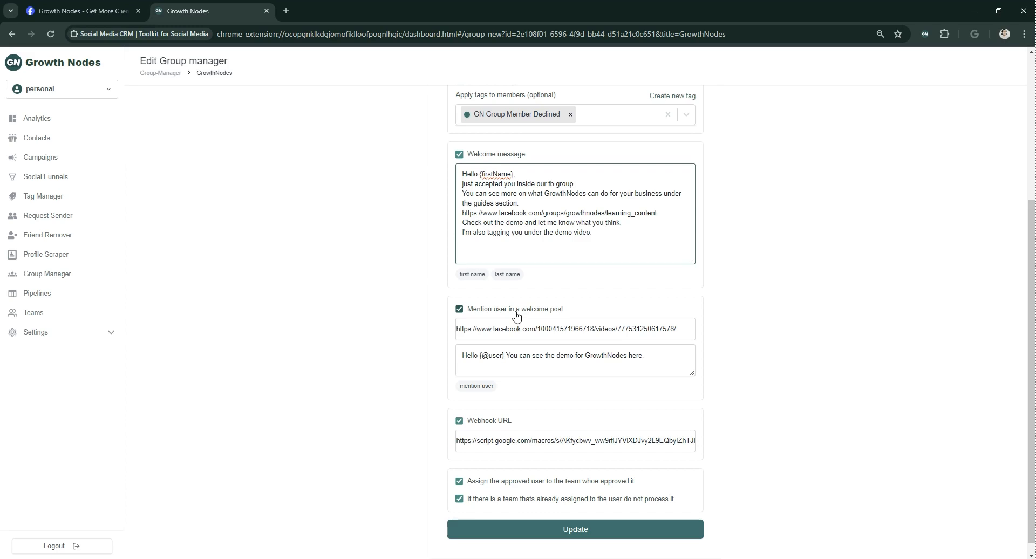
{"action": "scroll", "coordinate": [601, 404], "scroll_direction": "down", "scroll_amount": 1}
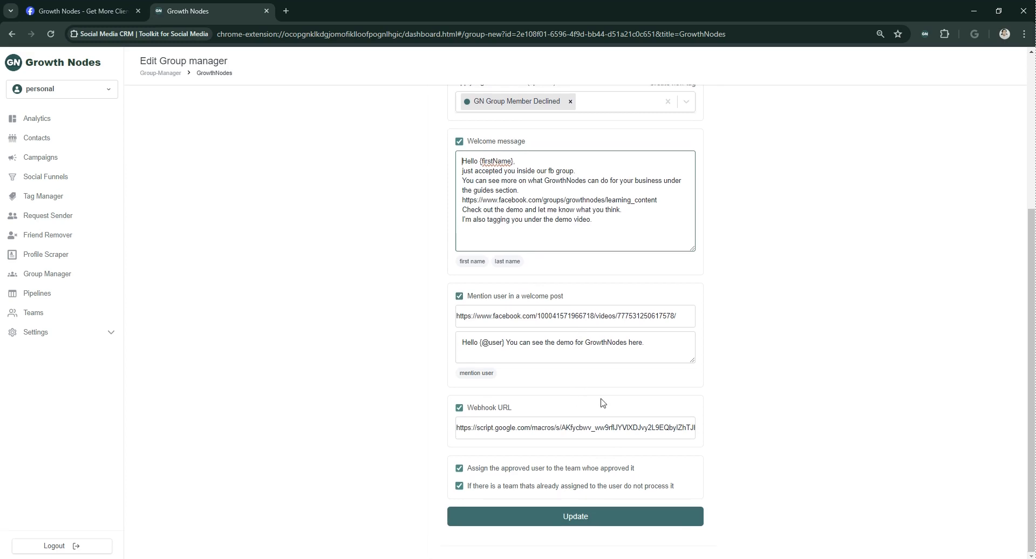
{"action": "triple_click", "coordinate": [470, 434]}
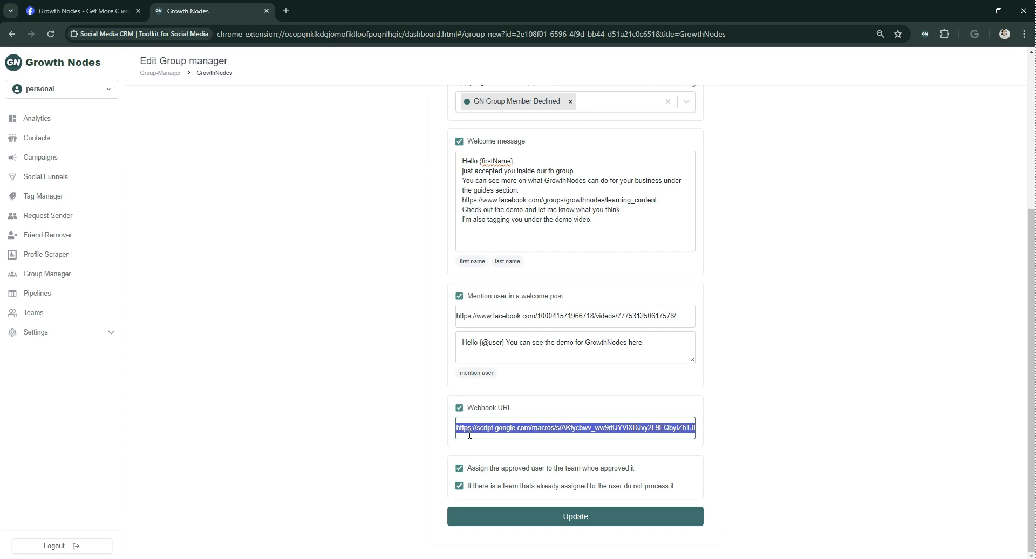
{"action": "left_click", "coordinate": [442, 277]}
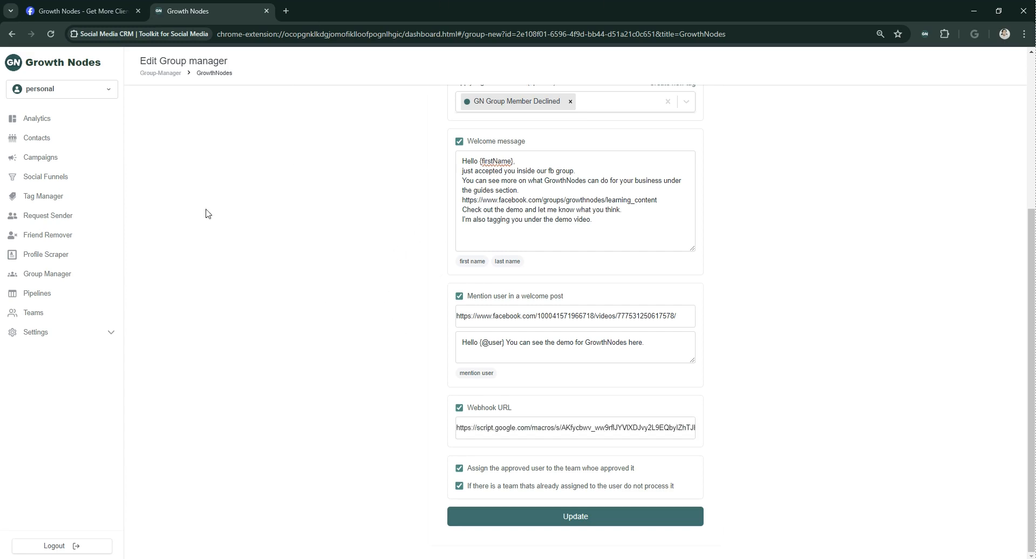
{"action": "left_click", "coordinate": [55, 91]}
{"action": "left_click", "coordinate": [249, 214]}
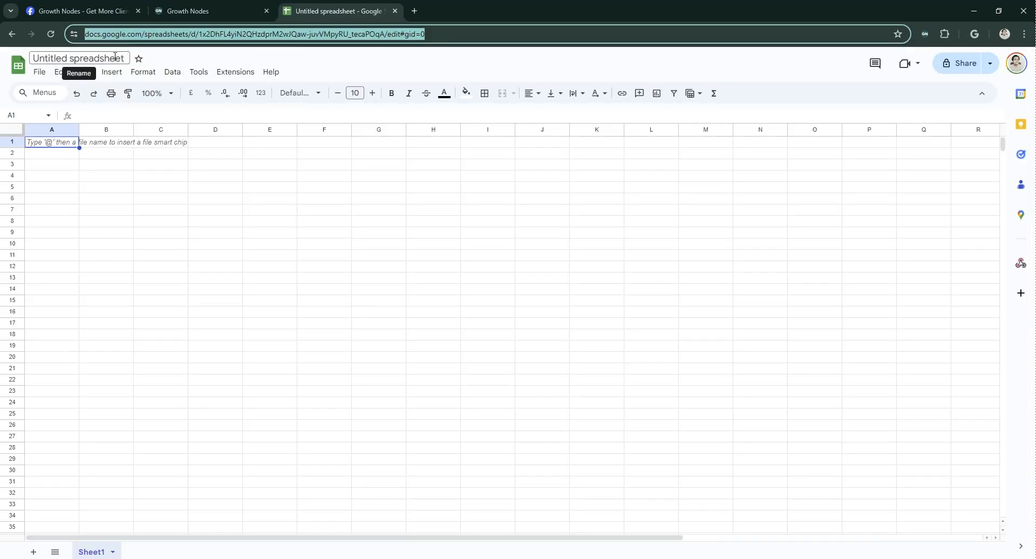
- Rename the untitled Google Sheets spreadsheet as Group
{"action": "left_click", "coordinate": [114, 57]}
{"action": "type", "text": "Group"}
{"action": "key", "text": "Return"}
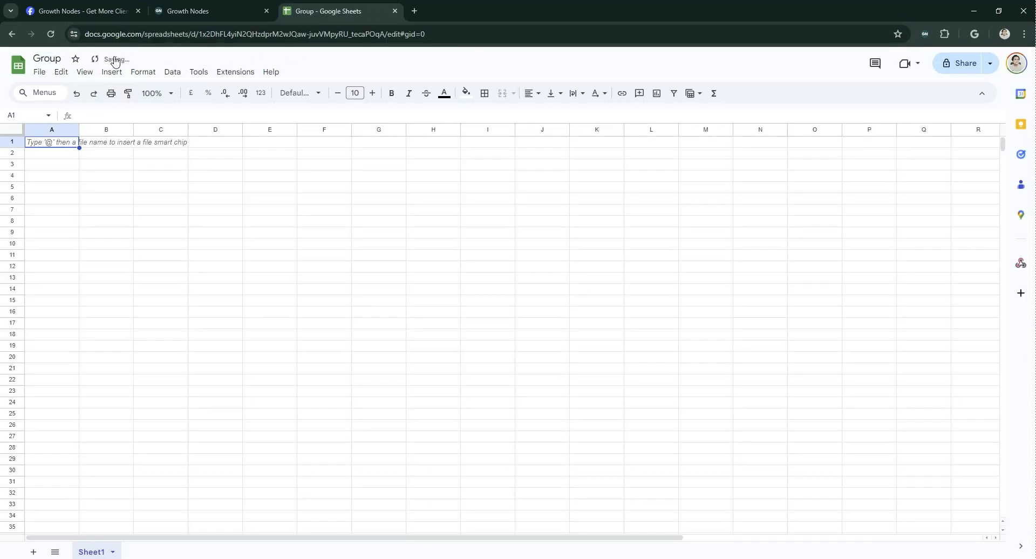
- Search the Google Workspace Marketplace for webhook, view the Webhooks for Sheets add-on page, and return to the spreadsheet
{"action": "left_click", "coordinate": [245, 75]}
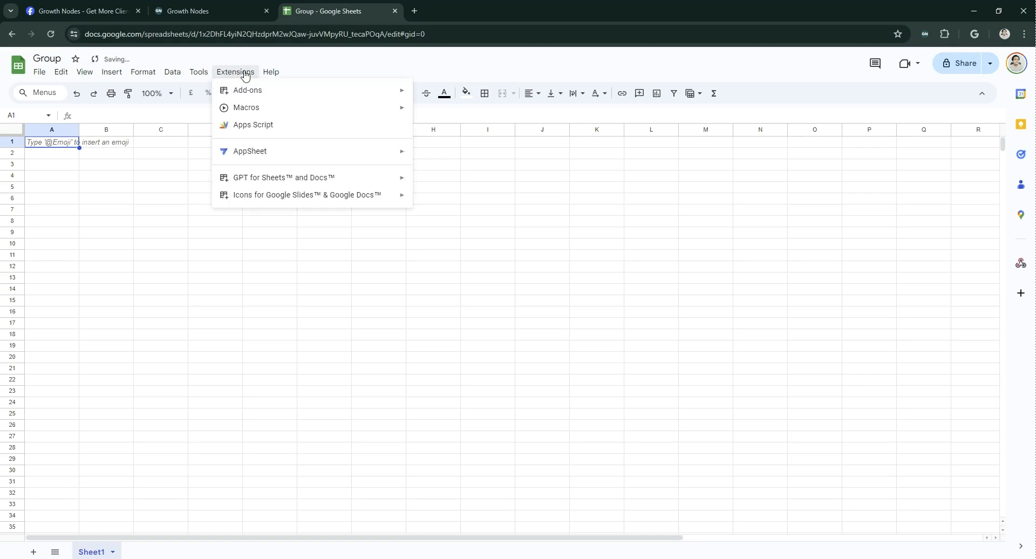
{"action": "mouse_move", "coordinate": [268, 92]}
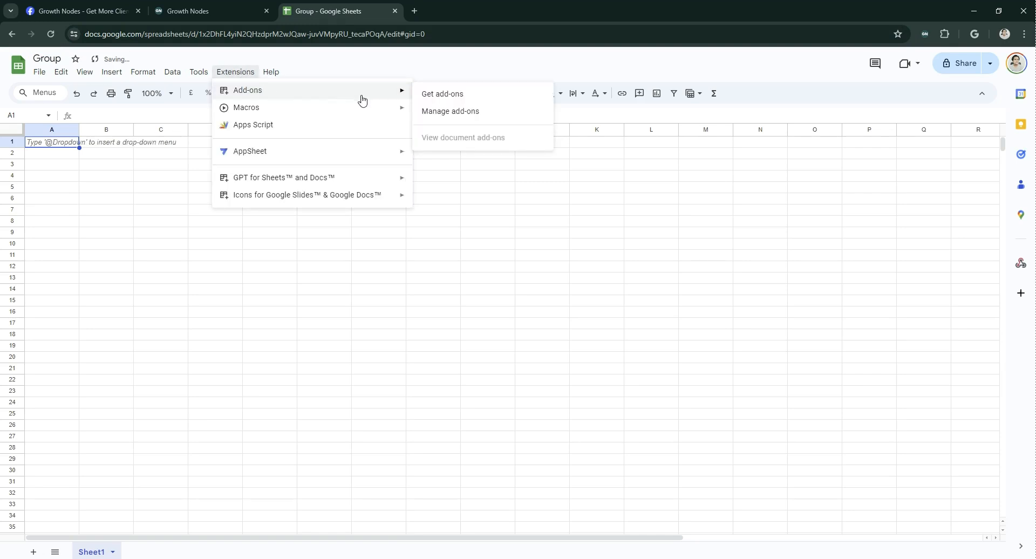
{"action": "left_click", "coordinate": [436, 94]}
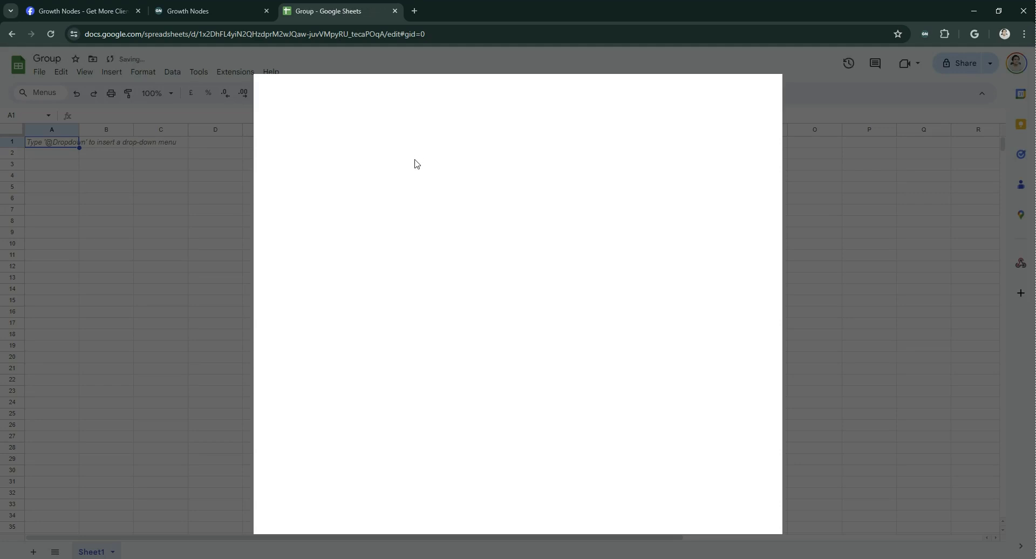
{"action": "left_click", "coordinate": [542, 91]}
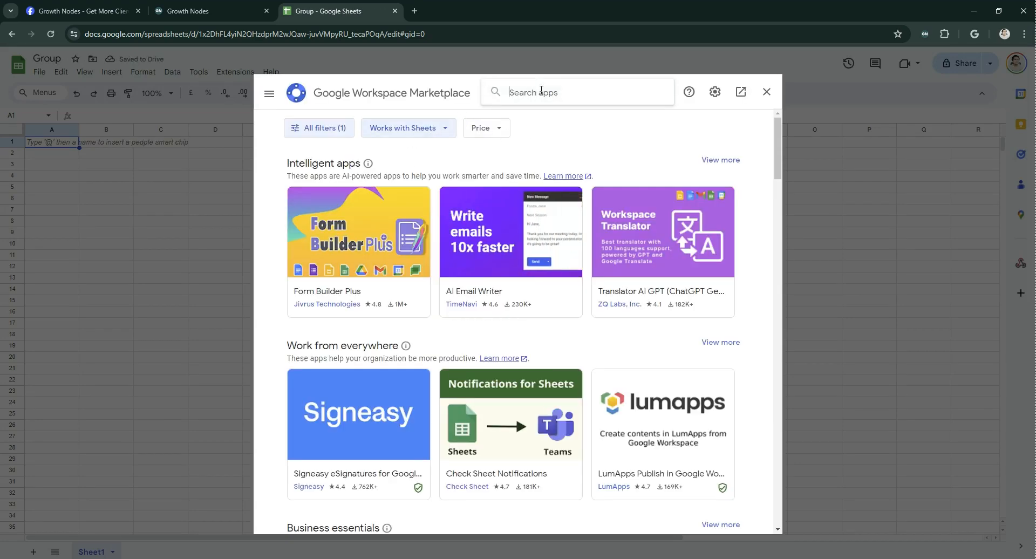
{"action": "type", "text": "webhook"}
{"action": "key", "text": "Return"}
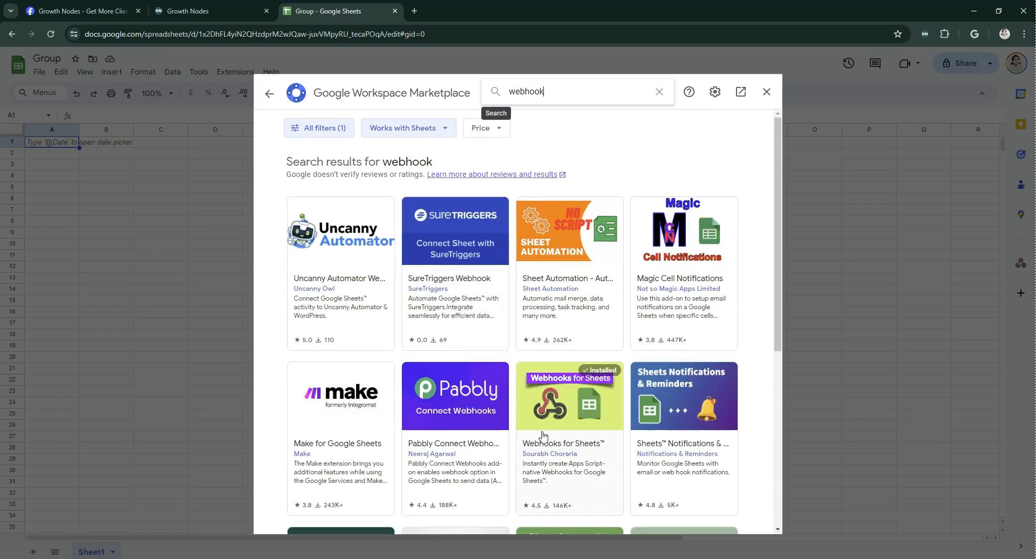
{"action": "left_click", "coordinate": [569, 416]}
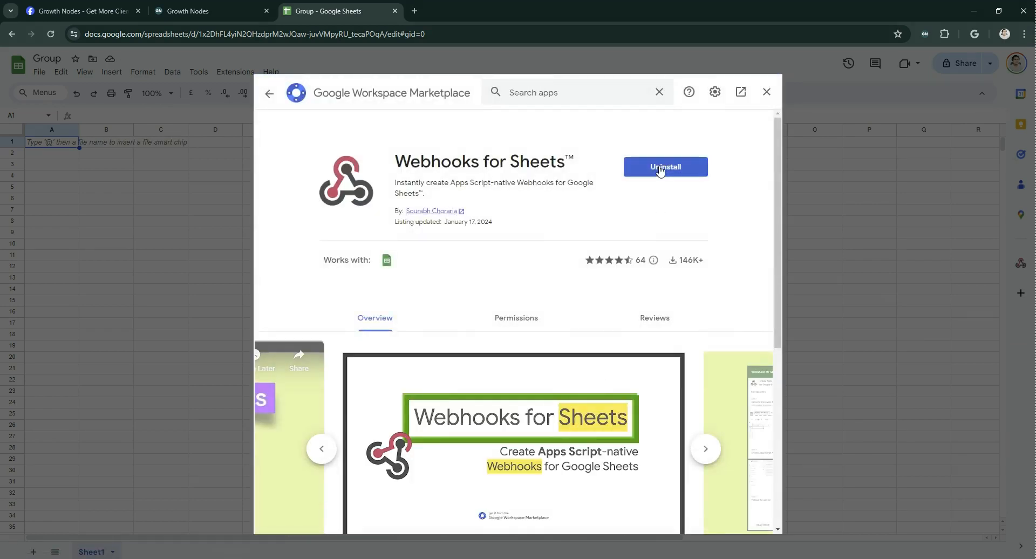
{"action": "left_click", "coordinate": [766, 93]}
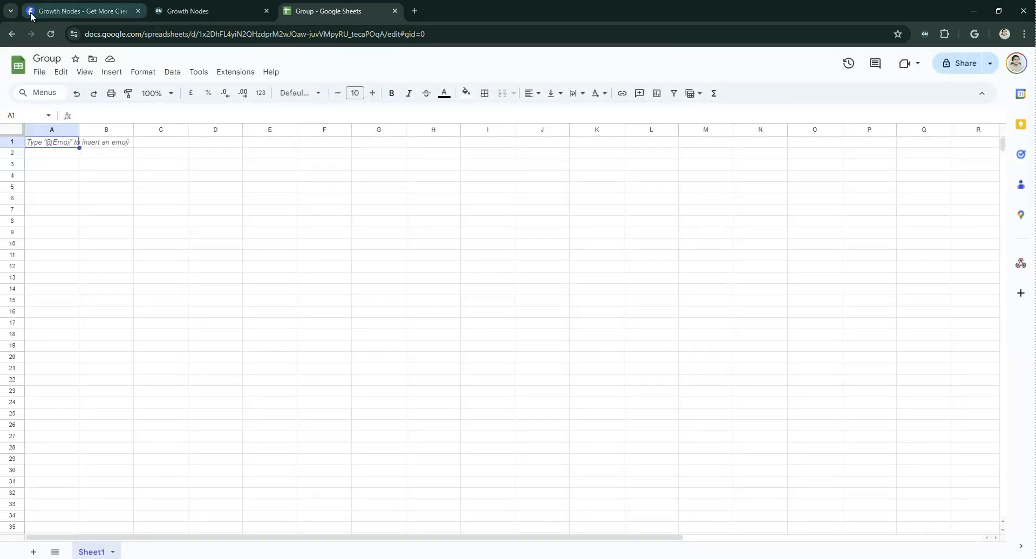
- Create a webhook for Sheet1 with Webhooks for Sheets, with a timestamp column for incoming requests enabled
{"action": "left_click", "coordinate": [1020, 268]}
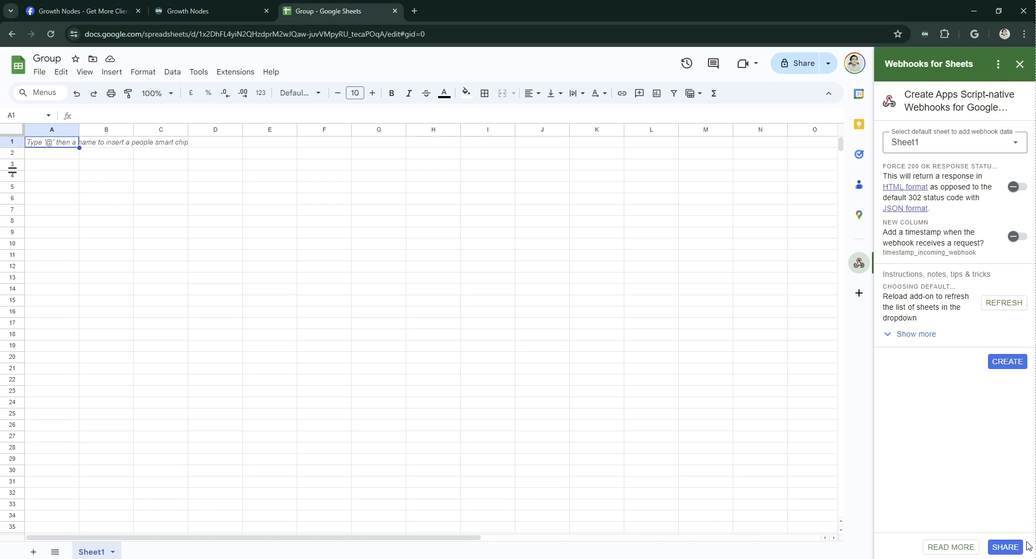
{"action": "left_click", "coordinate": [899, 147]}
{"action": "left_click", "coordinate": [898, 147]}
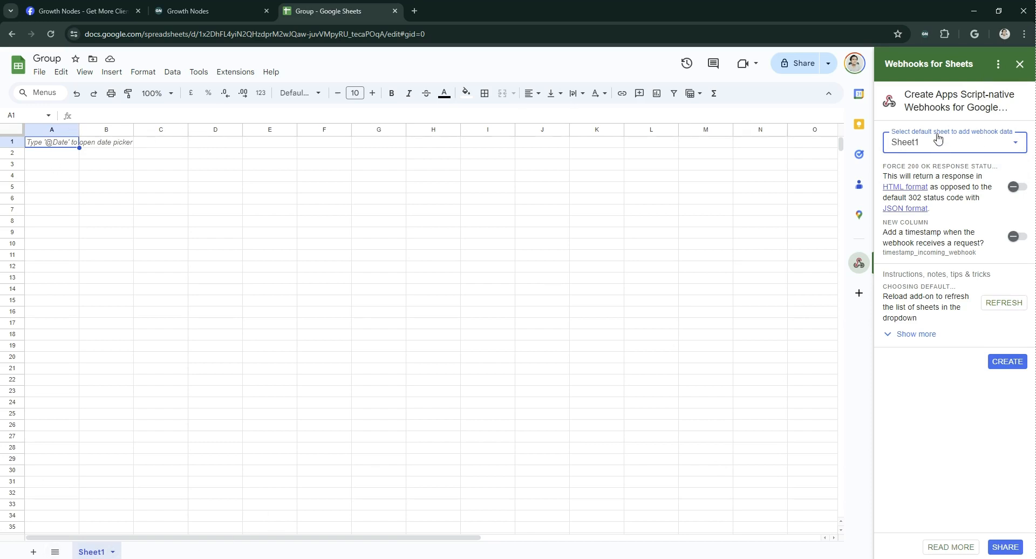
{"action": "left_click", "coordinate": [1018, 239]}
{"action": "left_click", "coordinate": [1015, 366]}
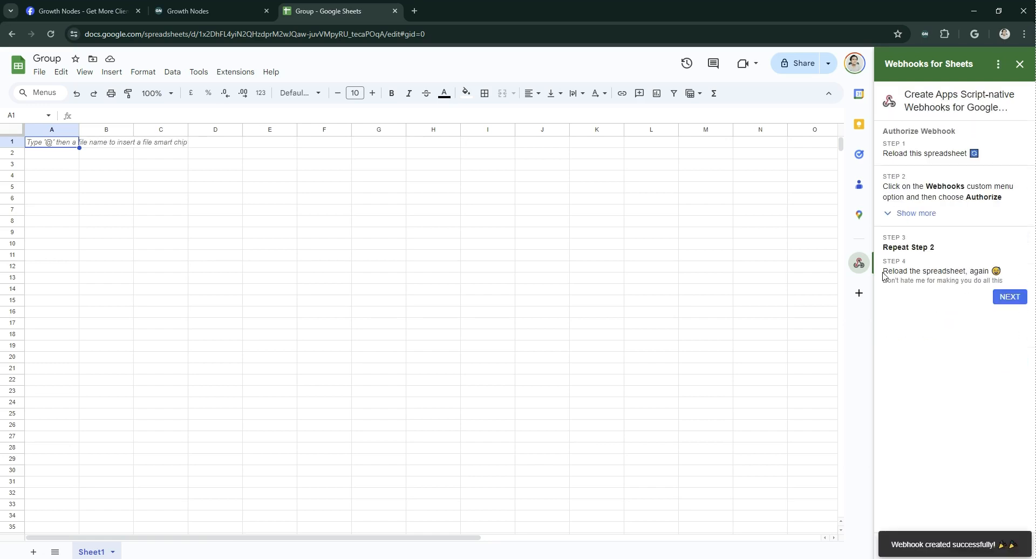
- Reload the spreadsheet and reopen Webhooks for Sheets at its webhook authorization instructions
{"action": "triple_click", "coordinate": [1028, 265]}
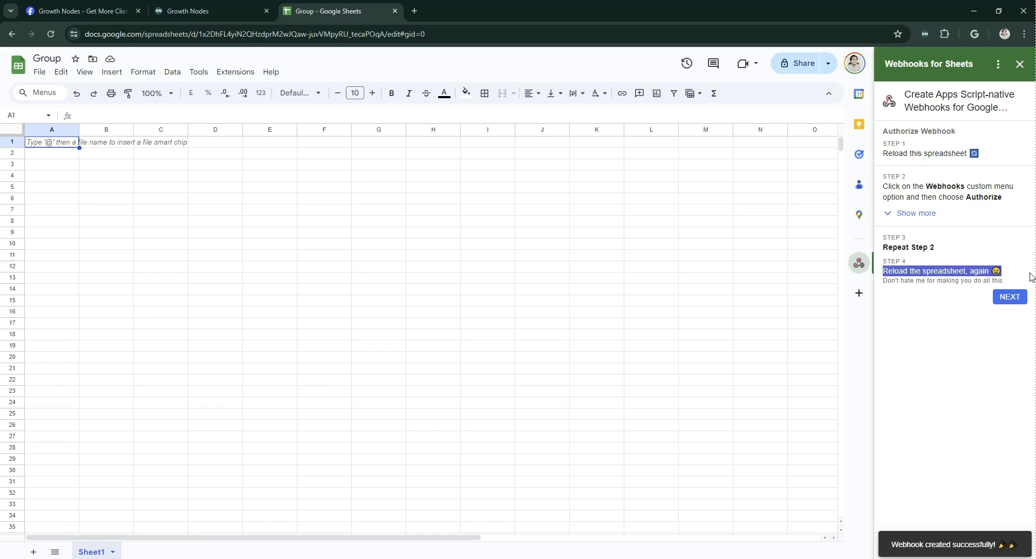
{"action": "left_click", "coordinate": [51, 36]}
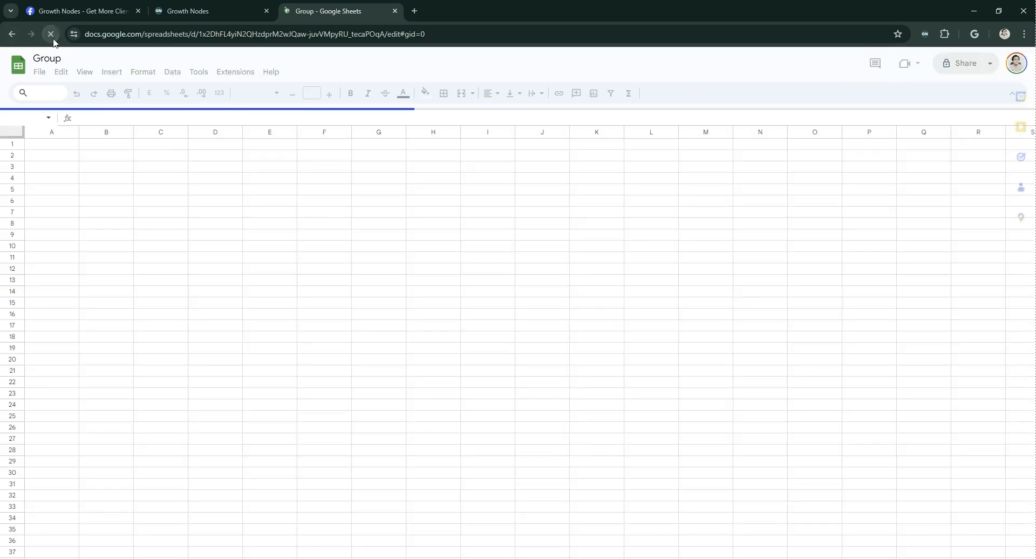
{"action": "left_click", "coordinate": [1021, 263]}
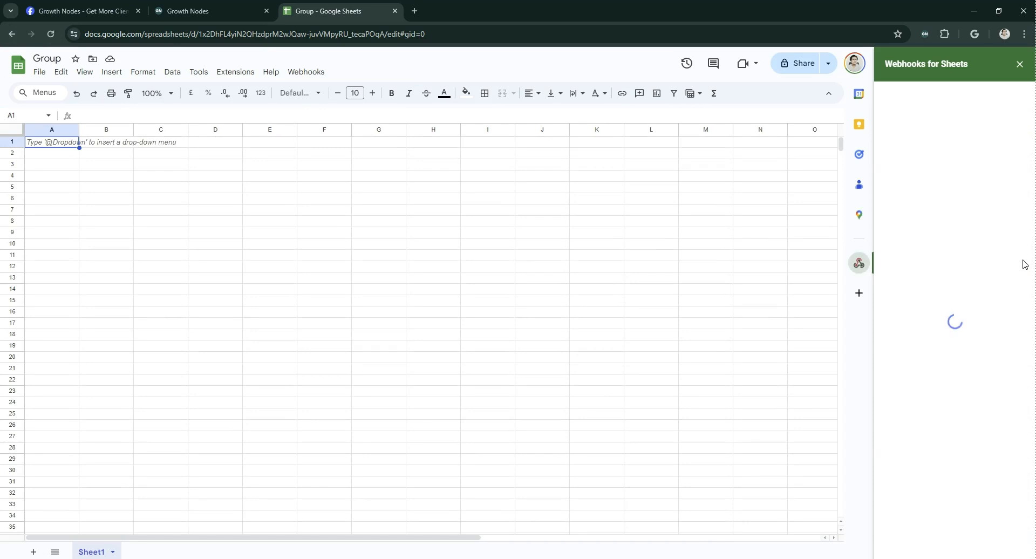
{"action": "left_click", "coordinate": [1005, 299]}
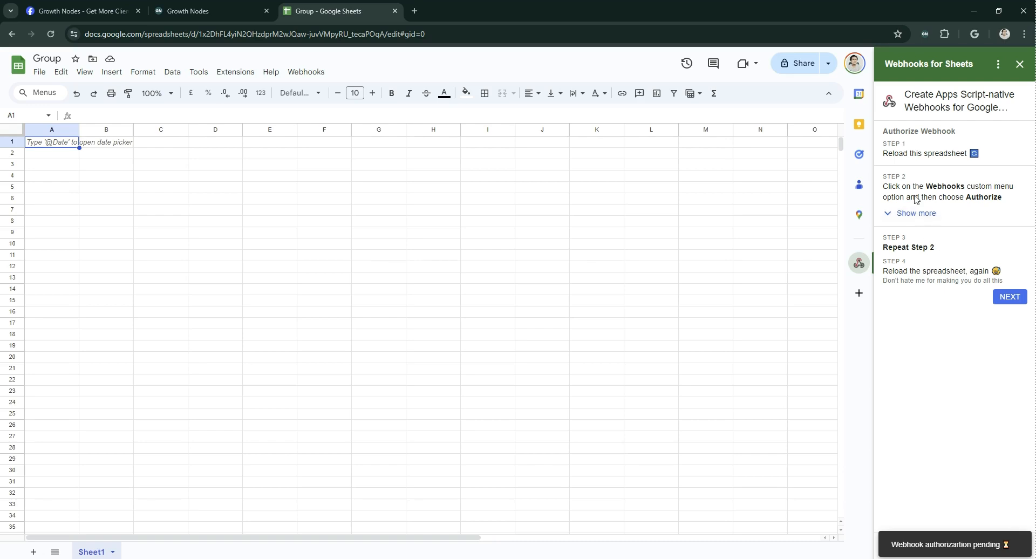
{"action": "left_click_drag", "start_coordinate": [886, 182], "coordinate": [1025, 186]}
{"action": "left_click", "coordinate": [1020, 187]}
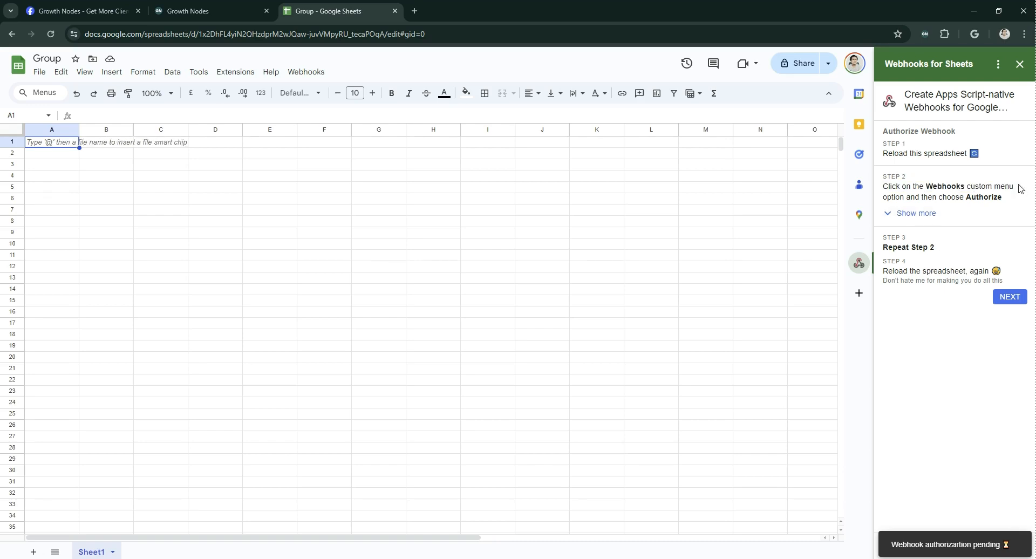
- Authorize the webhook script for the spreadsheet with the existing Google account and allow the requested access
{"action": "left_click", "coordinate": [312, 75]}
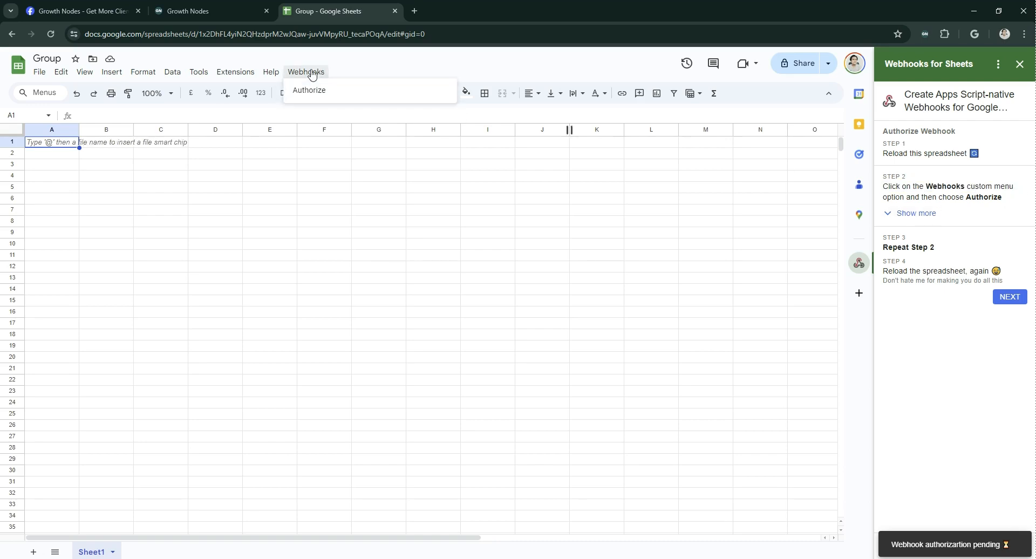
{"action": "left_click", "coordinate": [310, 90]}
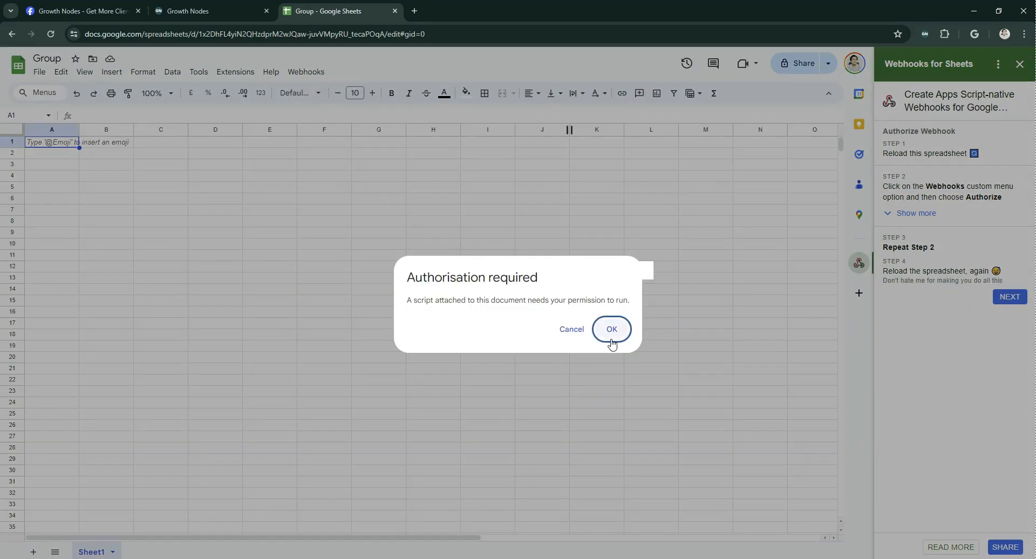
{"action": "left_click", "coordinate": [611, 329]}
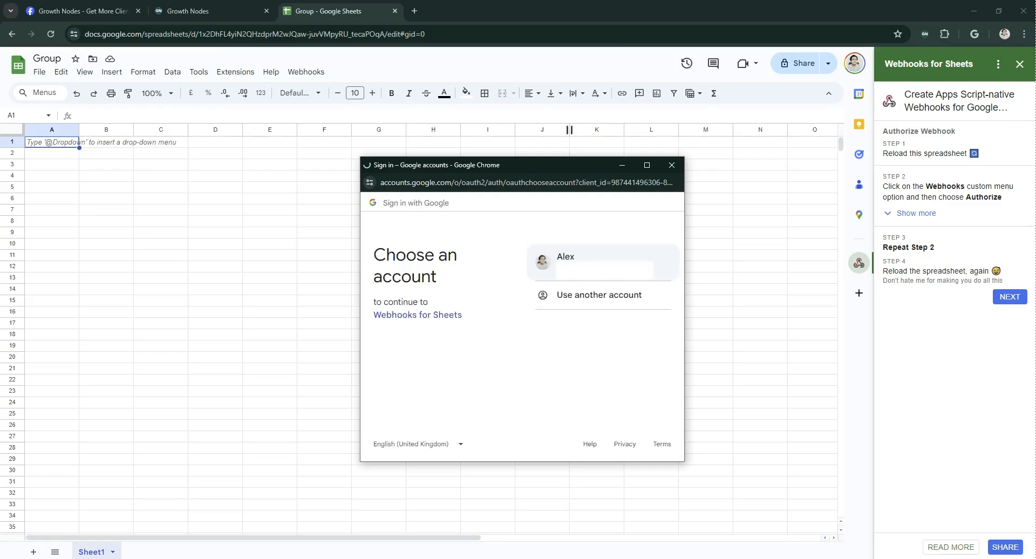
{"action": "left_click", "coordinate": [565, 258]}
{"action": "scroll", "coordinate": [622, 398], "scroll_direction": "down", "scroll_amount": 5}
{"action": "left_click", "coordinate": [623, 396]}
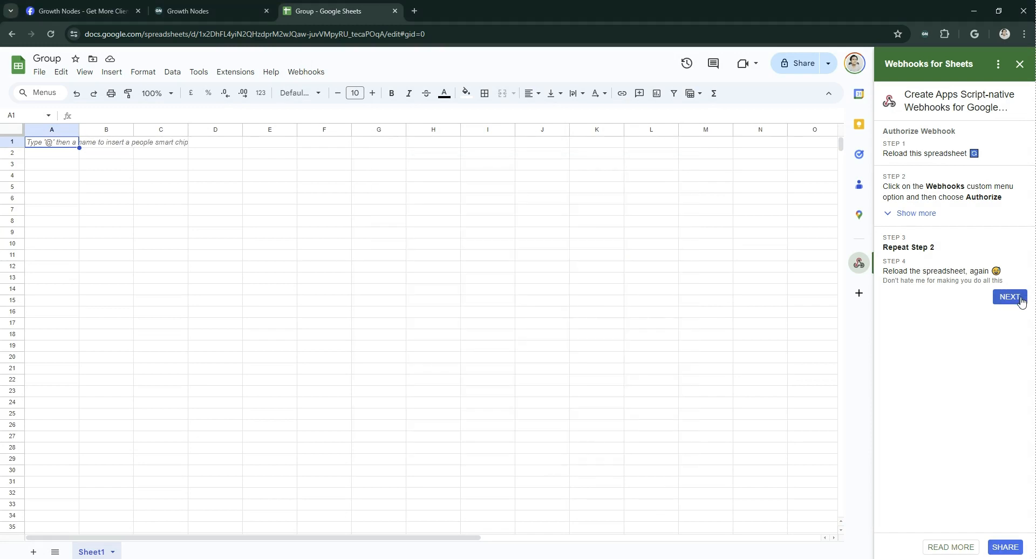
- Proceed to the generated webhook URL and copy it, then switch to Growth Nodes and save the GrowthNodes group settings
{"action": "left_click", "coordinate": [1001, 298]}
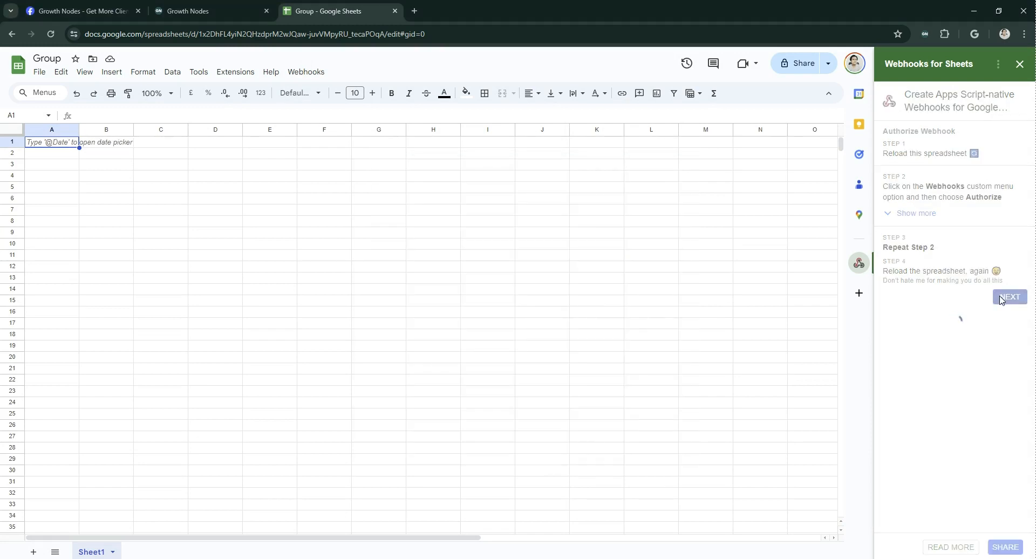
{"action": "left_click_drag", "start_coordinate": [975, 274], "coordinate": [884, 241]}
{"action": "right_click", "coordinate": [901, 249]}
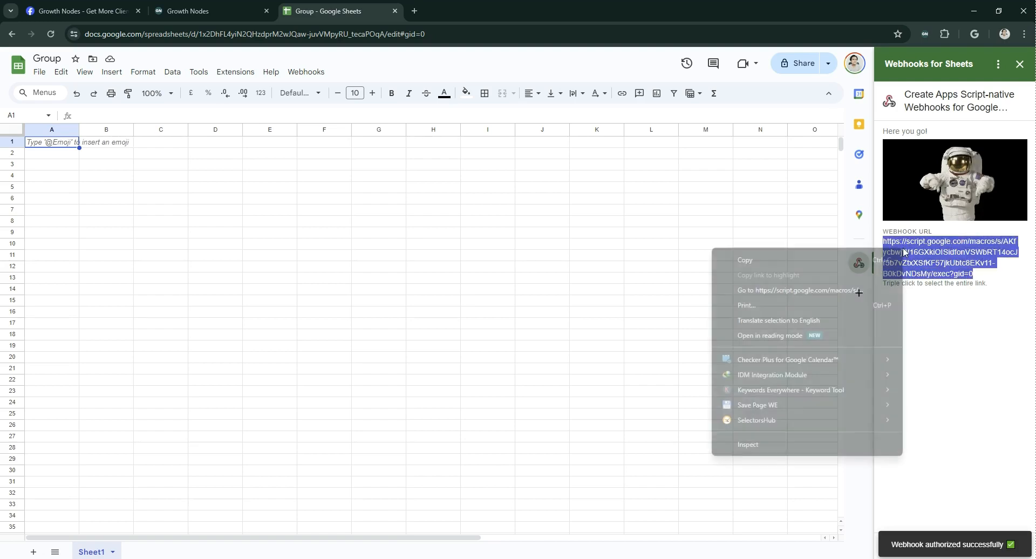
{"action": "left_click", "coordinate": [801, 263]}
{"action": "left_click", "coordinate": [162, 9]}
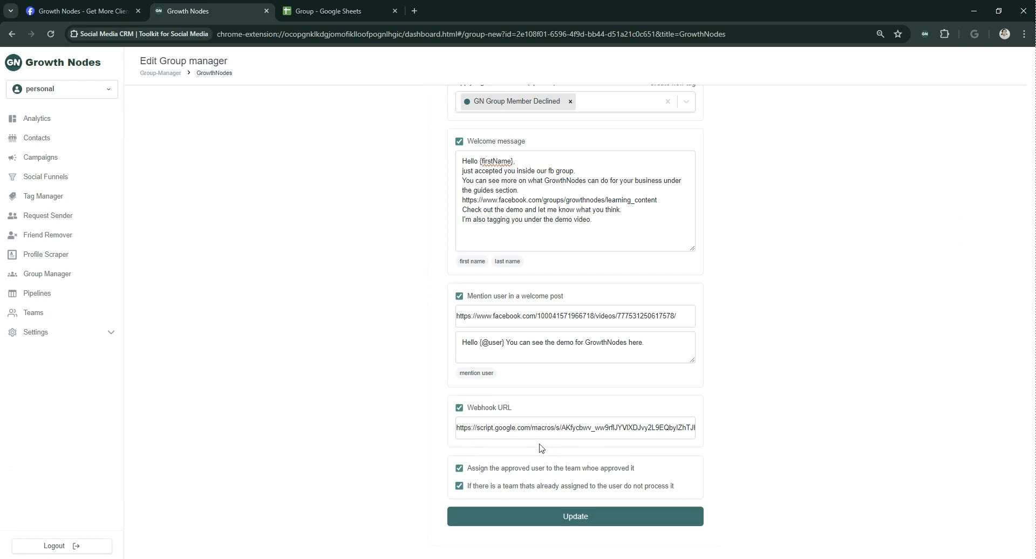
{"action": "left_click", "coordinate": [575, 516]}
- Open the Facebook group's member requests, dismiss the decline feedback tip, and check the Growth Nodes extension popup
{"action": "left_click", "coordinate": [106, 5]}
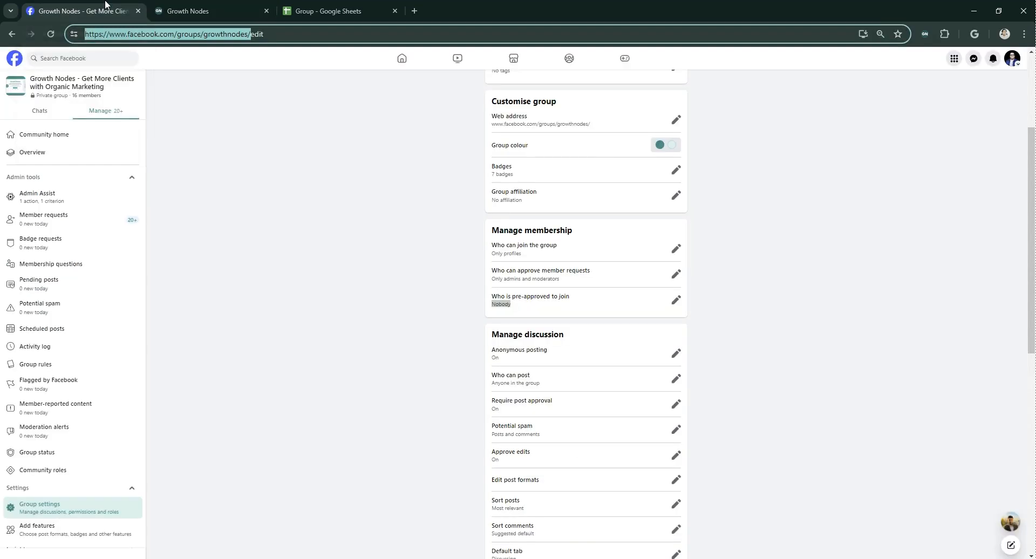
{"action": "left_click", "coordinate": [58, 222]}
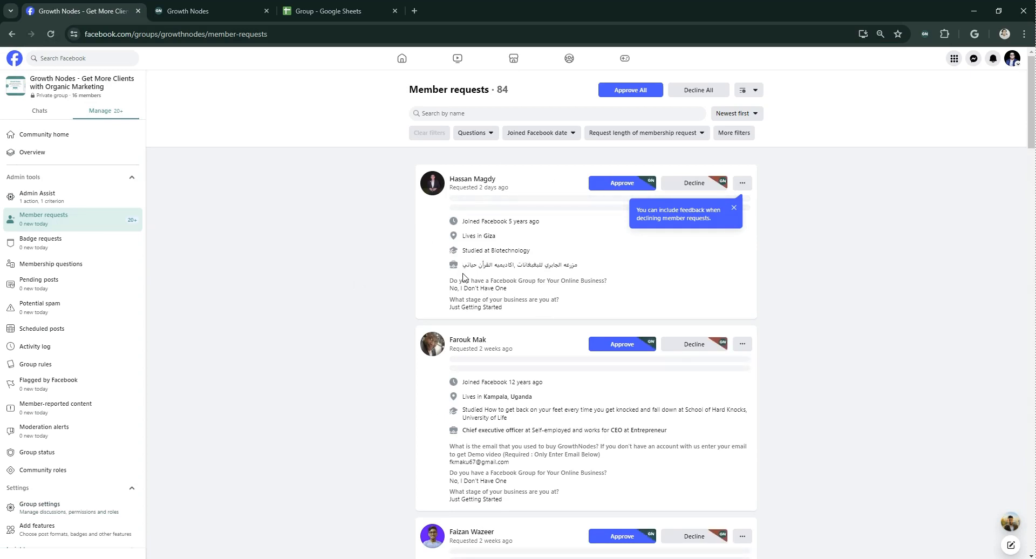
{"action": "left_click", "coordinate": [735, 208]}
{"action": "left_click", "coordinate": [925, 34]}
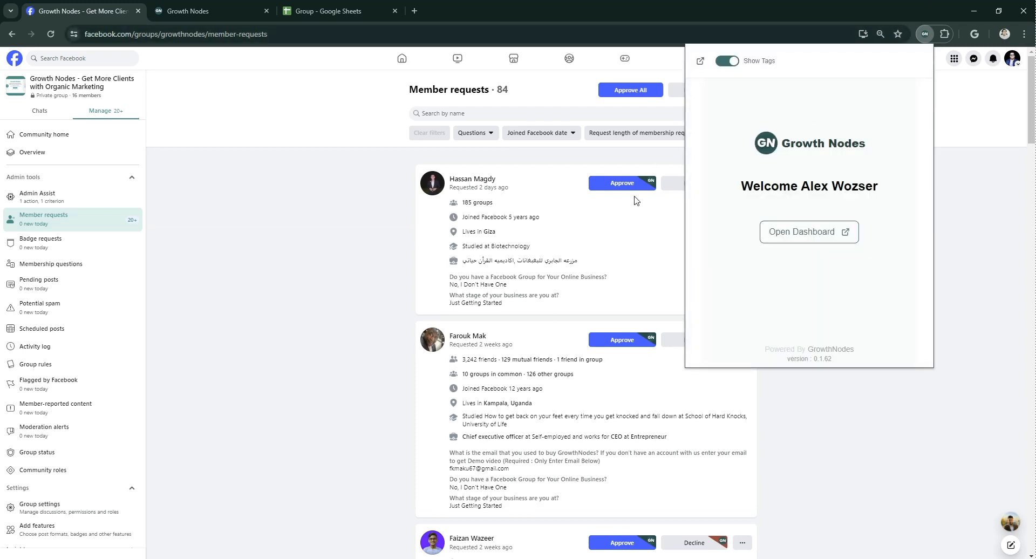
{"action": "left_click", "coordinate": [371, 255]}
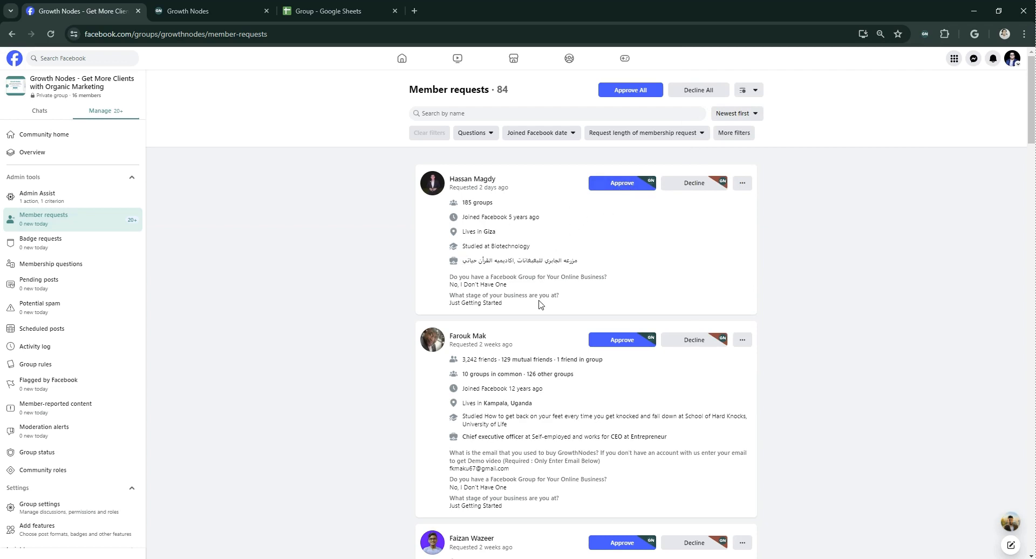
- Approve the newest member request in the Facebook group through Growth Nodes
{"action": "left_click", "coordinate": [324, 11]}
{"action": "left_click", "coordinate": [86, 11]}
{"action": "left_click", "coordinate": [622, 183]}
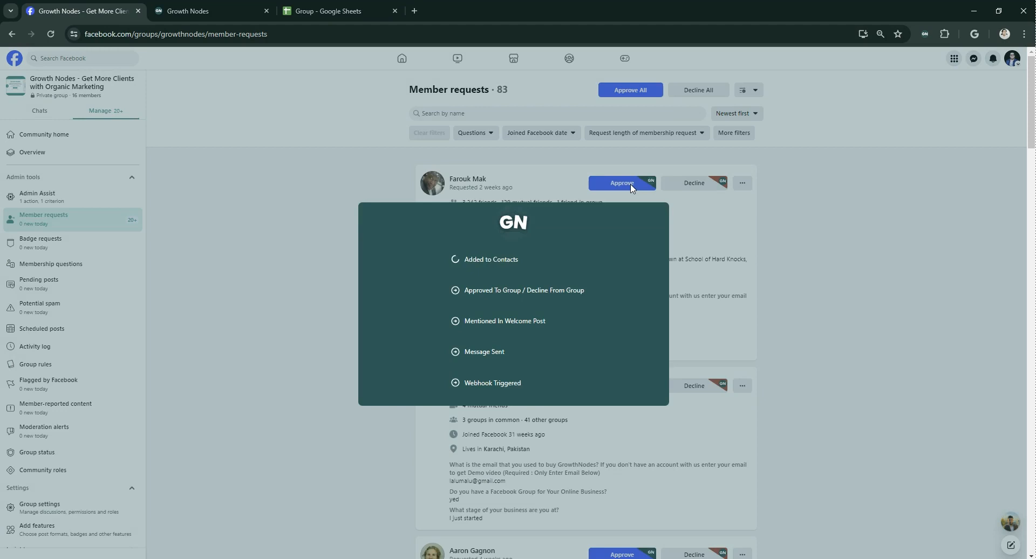
{"action": "left_click_drag", "start_coordinate": [448, 247], "coordinate": [595, 365]}
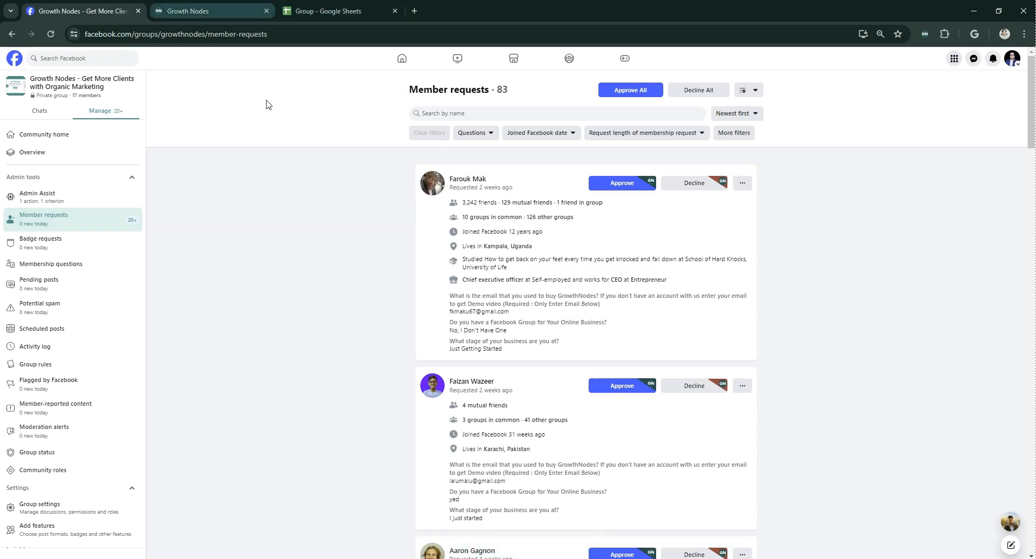
- Examine the GrowthNodes group's approvals and answers in Group Manager, then the latest member's row in the GrowthNodes Group Members spreadsheet
{"action": "left_click", "coordinate": [191, 6]}
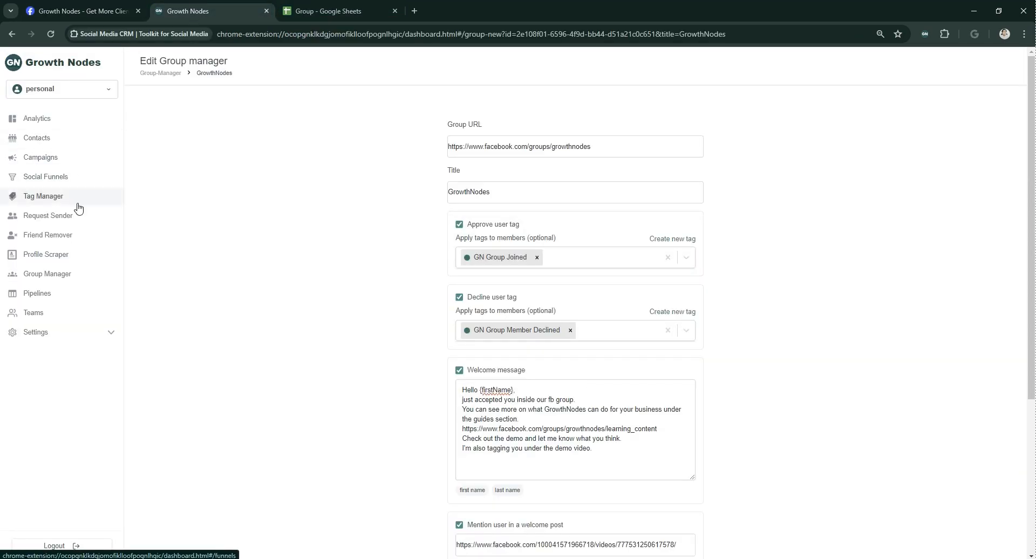
{"action": "left_click", "coordinate": [68, 274]}
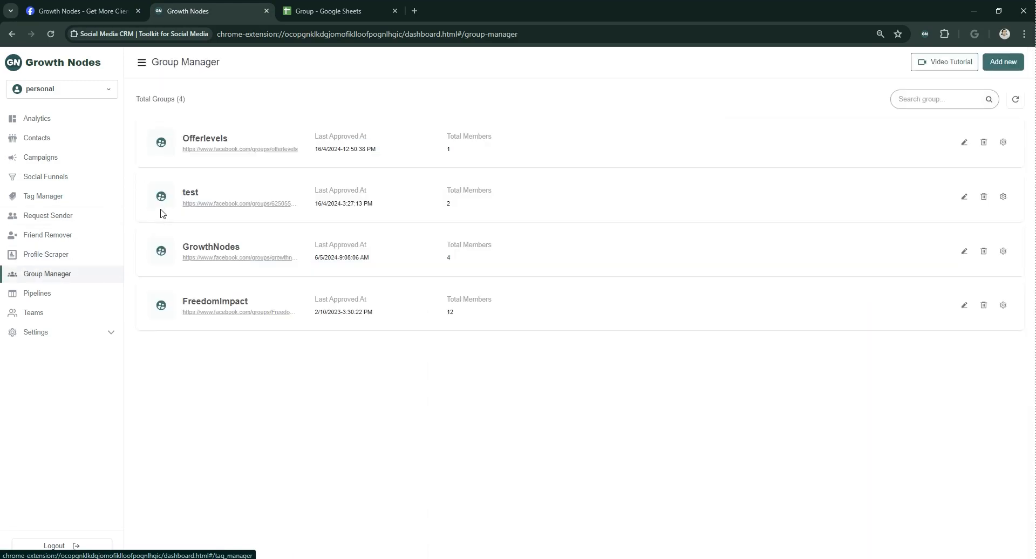
{"action": "left_click", "coordinate": [211, 248]}
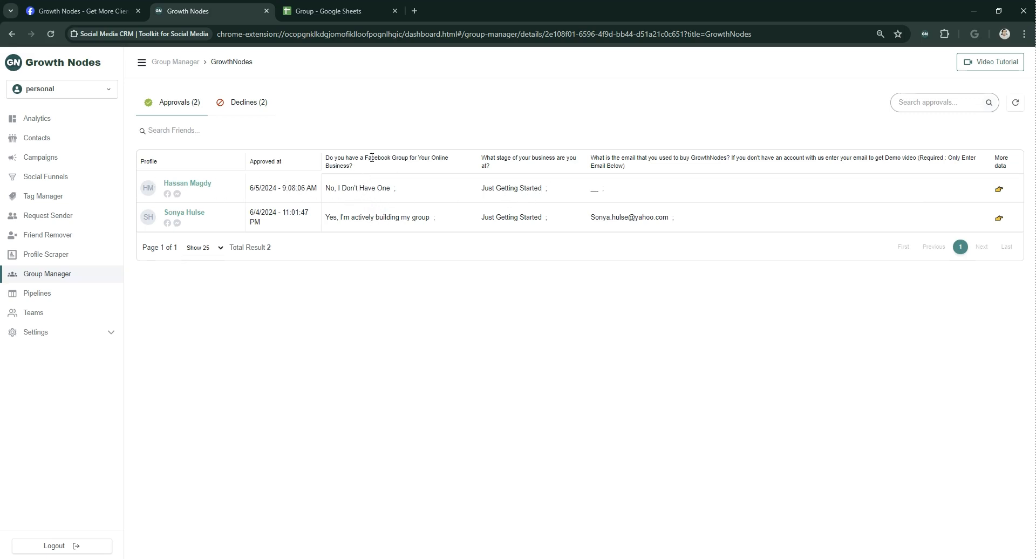
{"action": "left_click_drag", "start_coordinate": [352, 166], "coordinate": [315, 158]}
{"action": "left_click", "coordinate": [324, 167]}
{"action": "left_click", "coordinate": [343, 10]}
{"action": "left_click", "coordinate": [139, 205]}
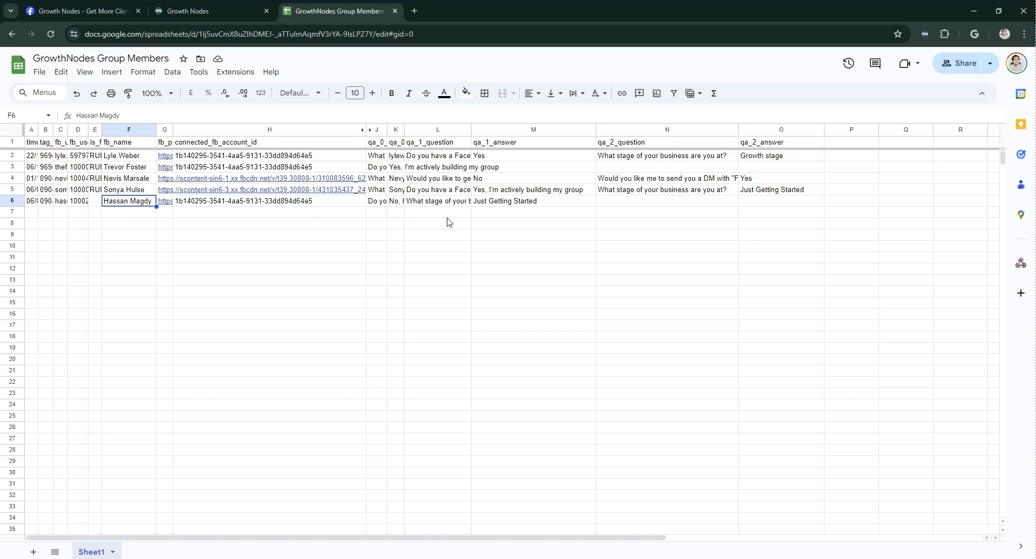
- Return to the GrowthNodes group's edit page in Growth Nodes and examine the growthnodes part of its group URL
{"action": "key", "text": "ctrl+shift+Tab"}
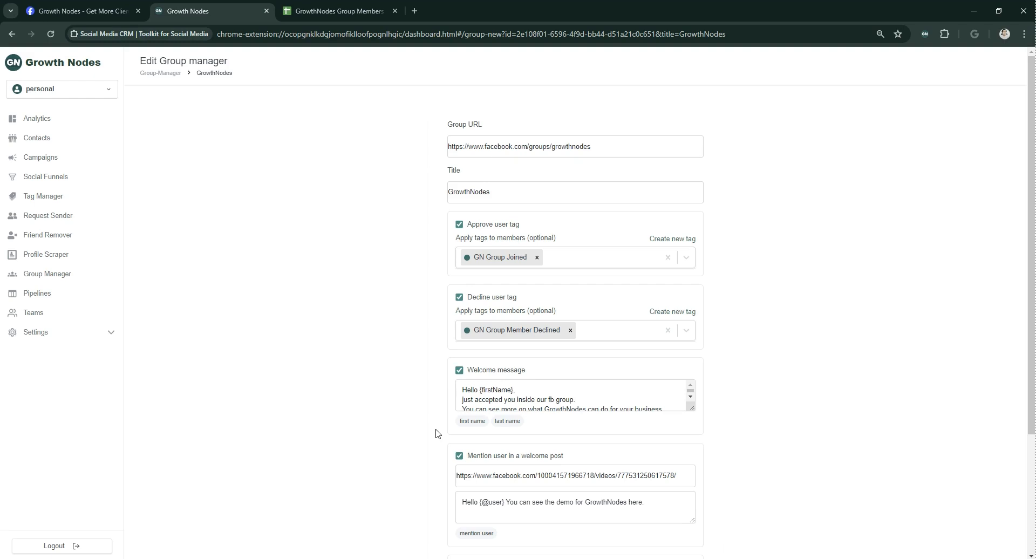
{"action": "left_click_drag", "start_coordinate": [593, 148], "coordinate": [554, 155]}
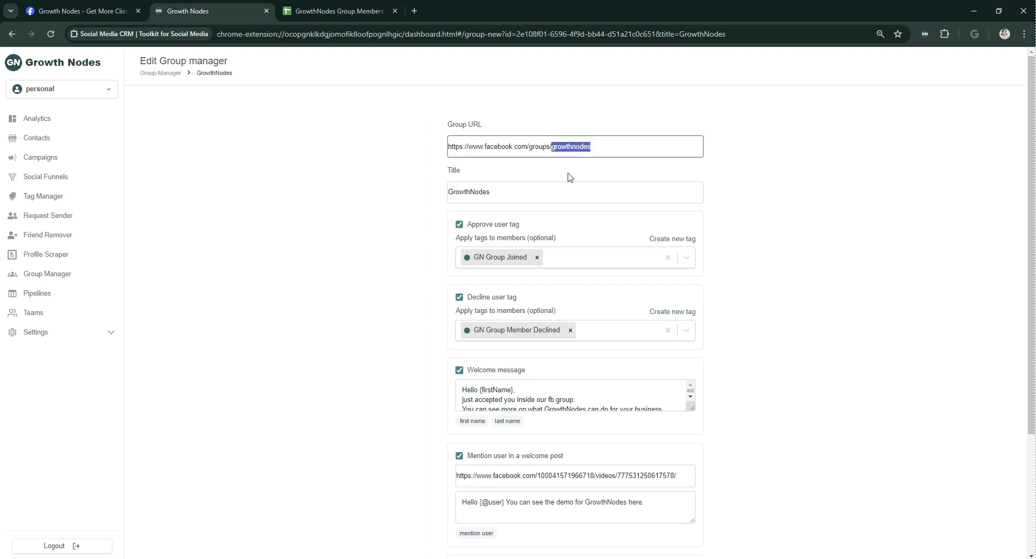